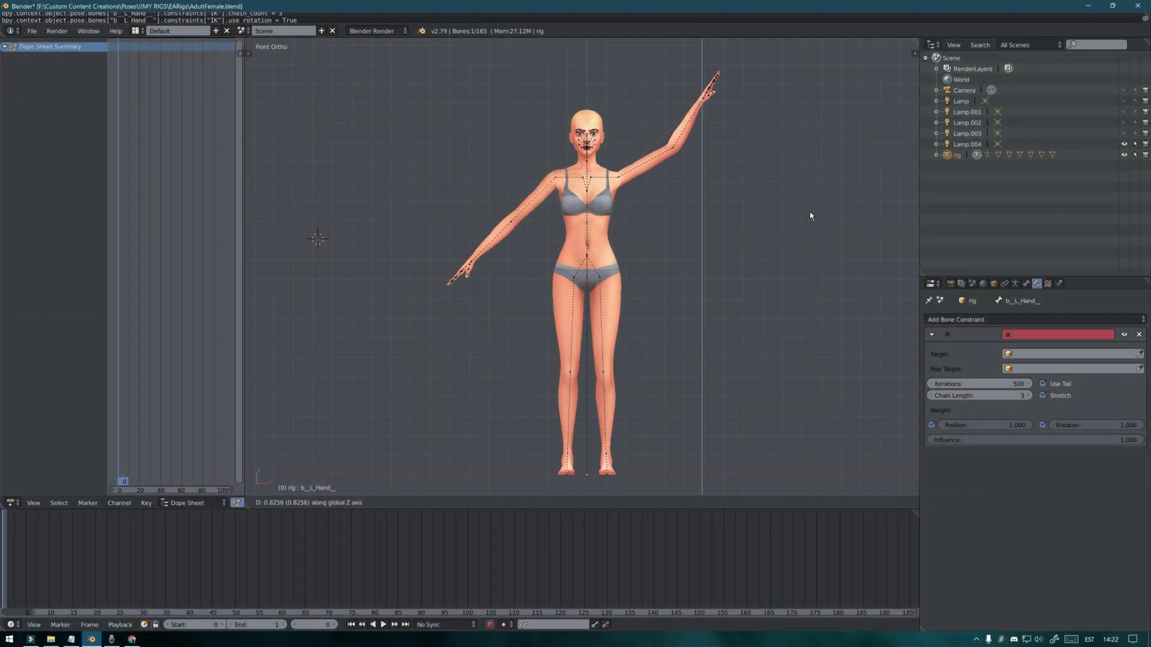
# - Fix the raised left arm, then drag the left foot bone to bend the leg back and up
pyautogui.click(755, 216)
pyautogui.rightClick(605, 469)
pyautogui.press('g')
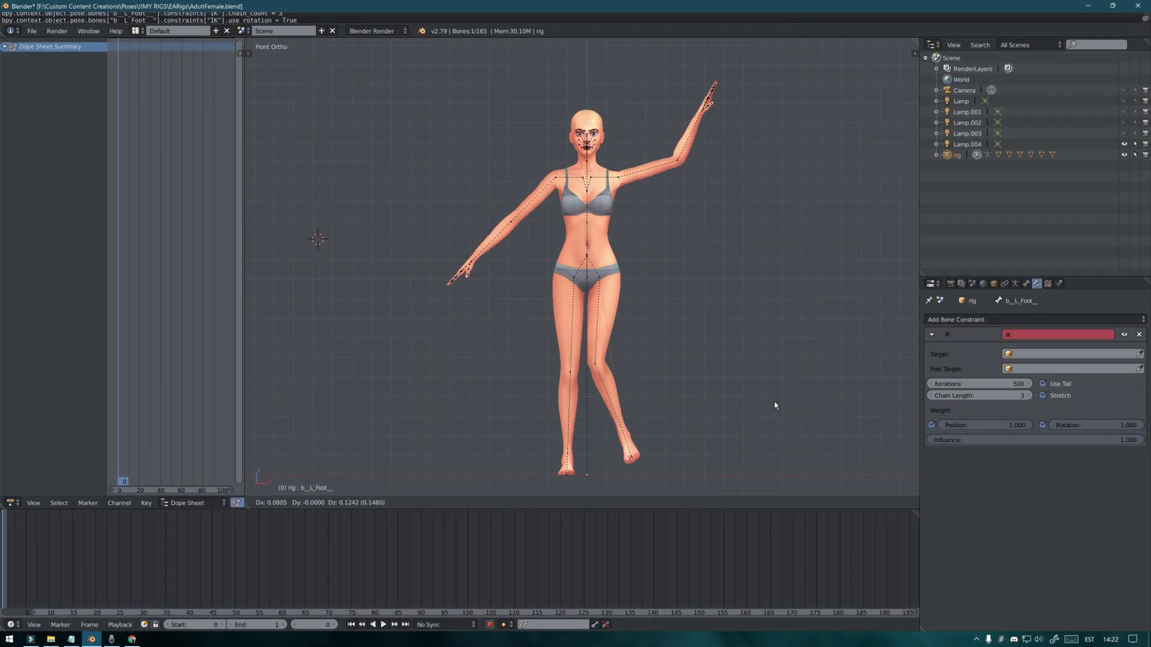
pyautogui.click(786, 406)
pyautogui.moveTo(787, 406); pyautogui.dragTo(689, 404, button='middle')
pyautogui.press('g')
pyautogui.click(749, 327)
pyautogui.press('g')
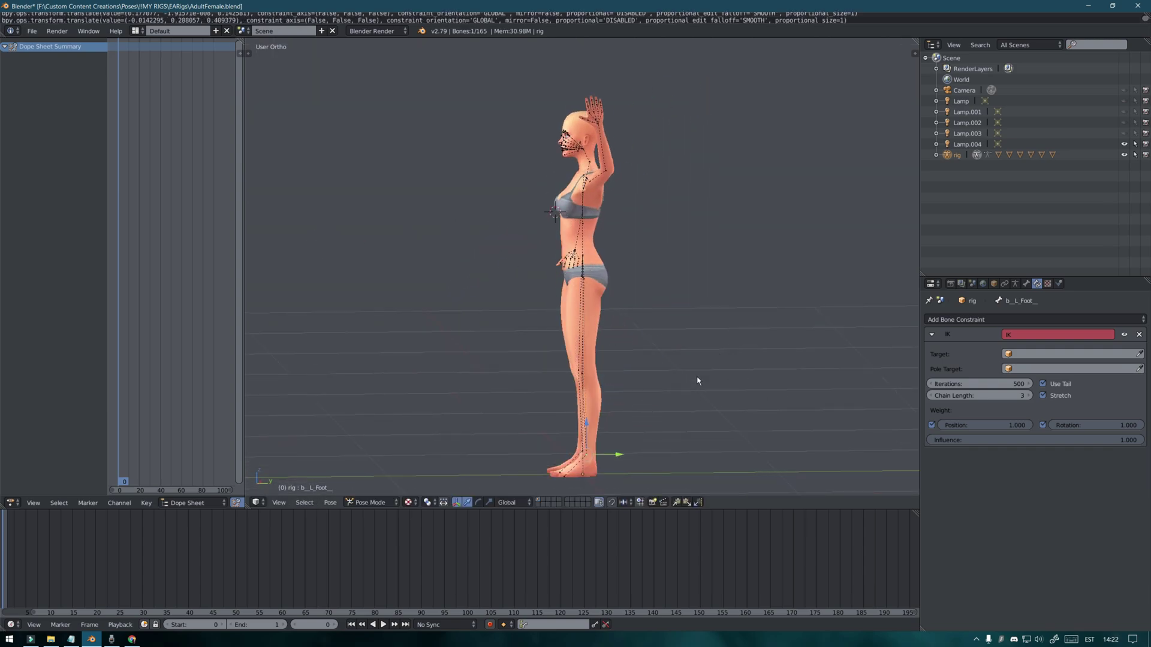
pyautogui.click(833, 213)
pyautogui.moveTo(579, 264); pyautogui.dragTo(681, 262, button='middle')
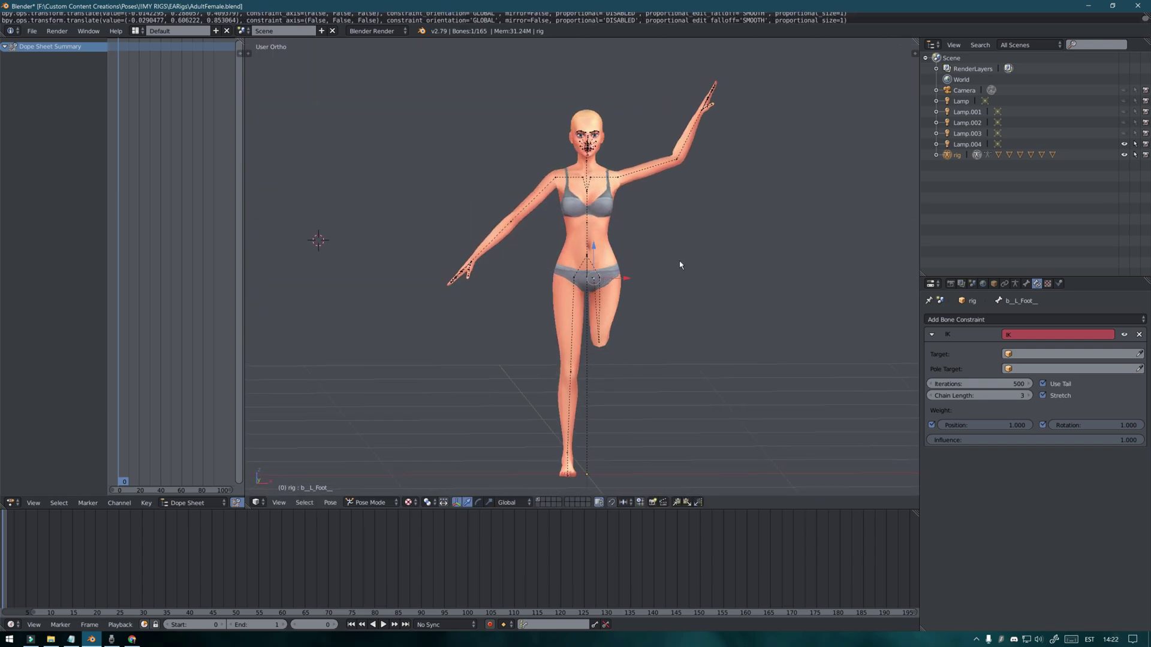
# - Raise the right arm via its hand bone at chain length 4, and lower the other arm to horizontal
pyautogui.rightClick(478, 264)
pyautogui.press('g')
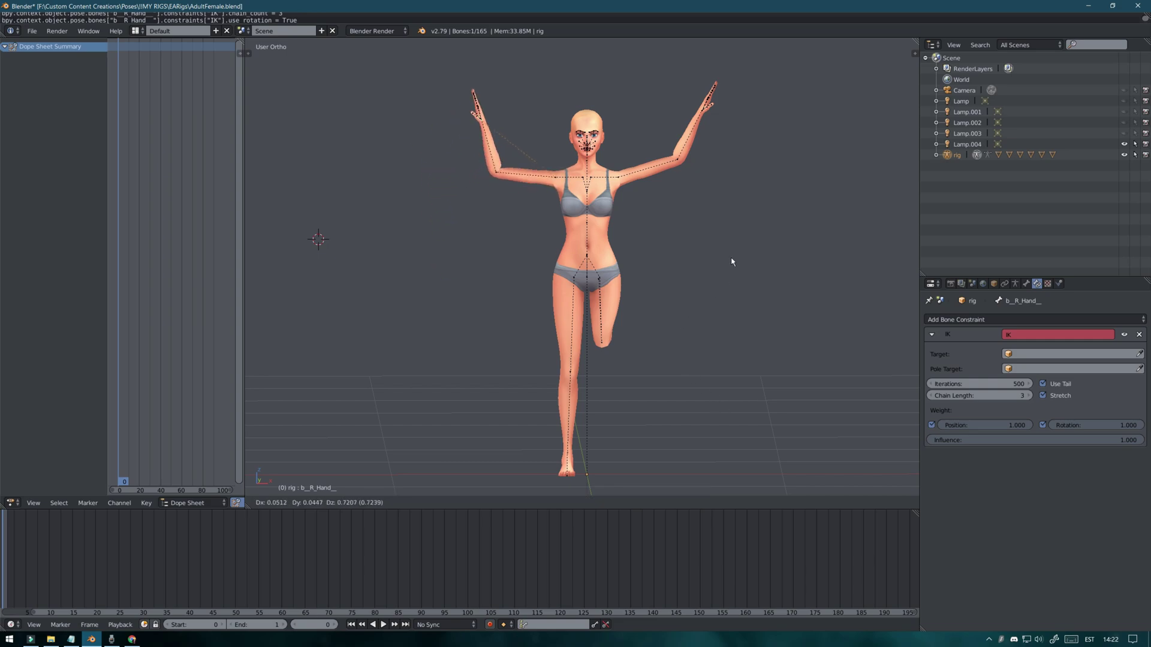
pyautogui.click(729, 352)
pyautogui.click(1031, 396)
pyautogui.press('g')
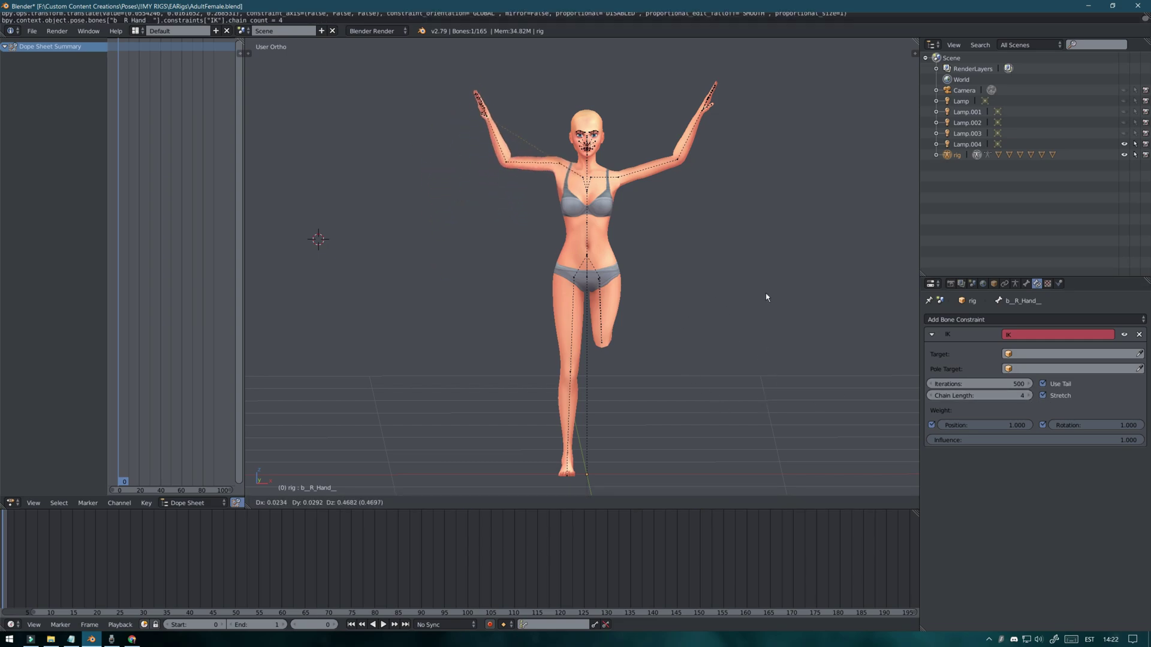
pyautogui.click(768, 269)
pyautogui.press('g')
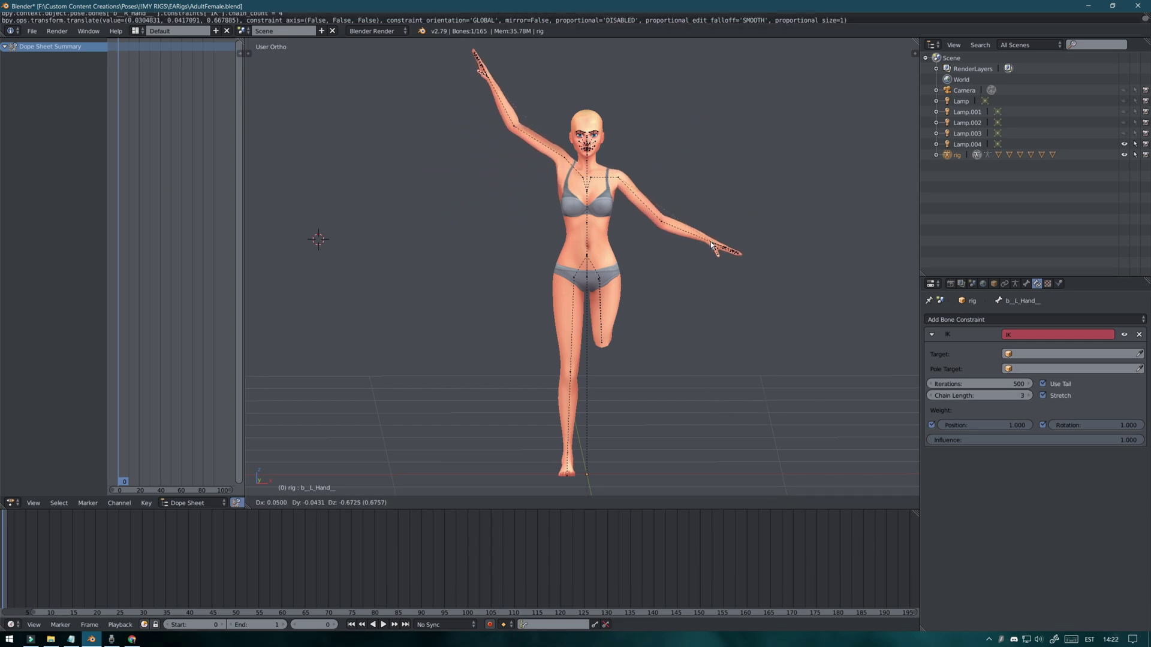
pyautogui.click(710, 241)
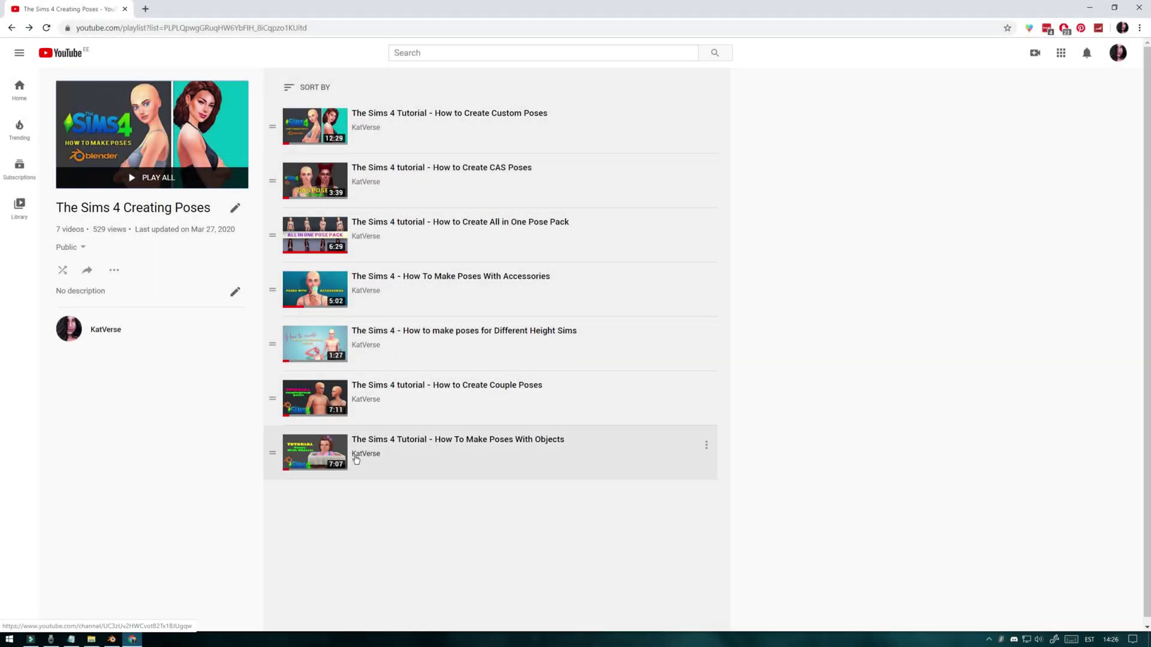
# - Play all of 'The Sims 4 Creating Poses' and skip to 'How to Create CAS Poses'
pyautogui.click(174, 179)
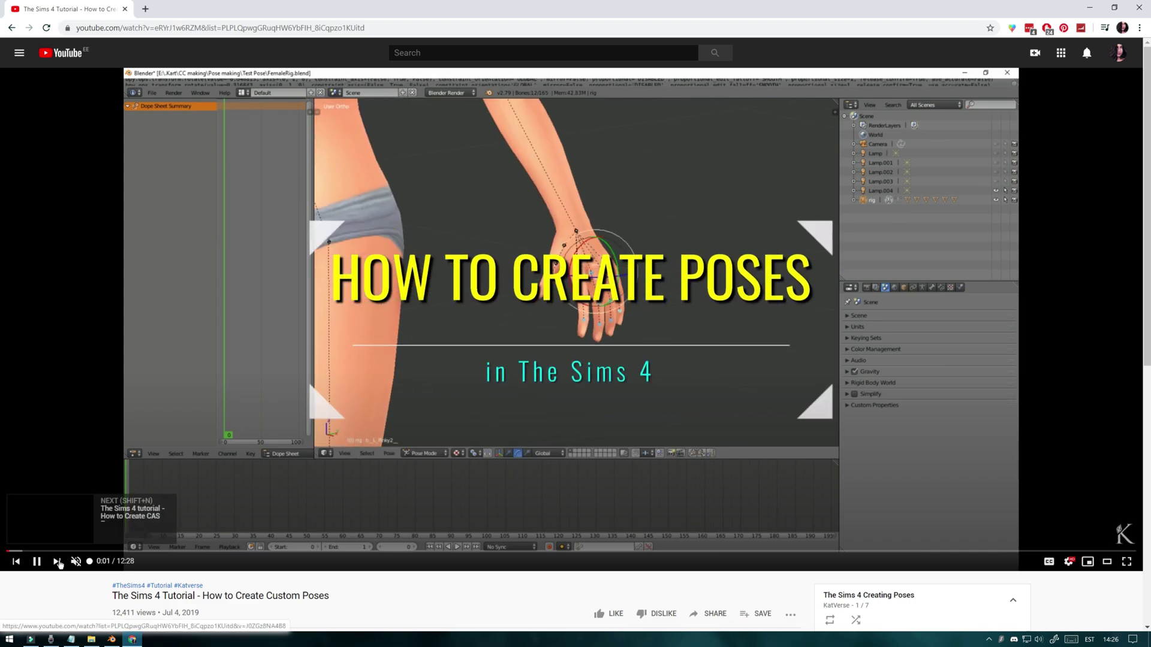
pyautogui.click(58, 562)
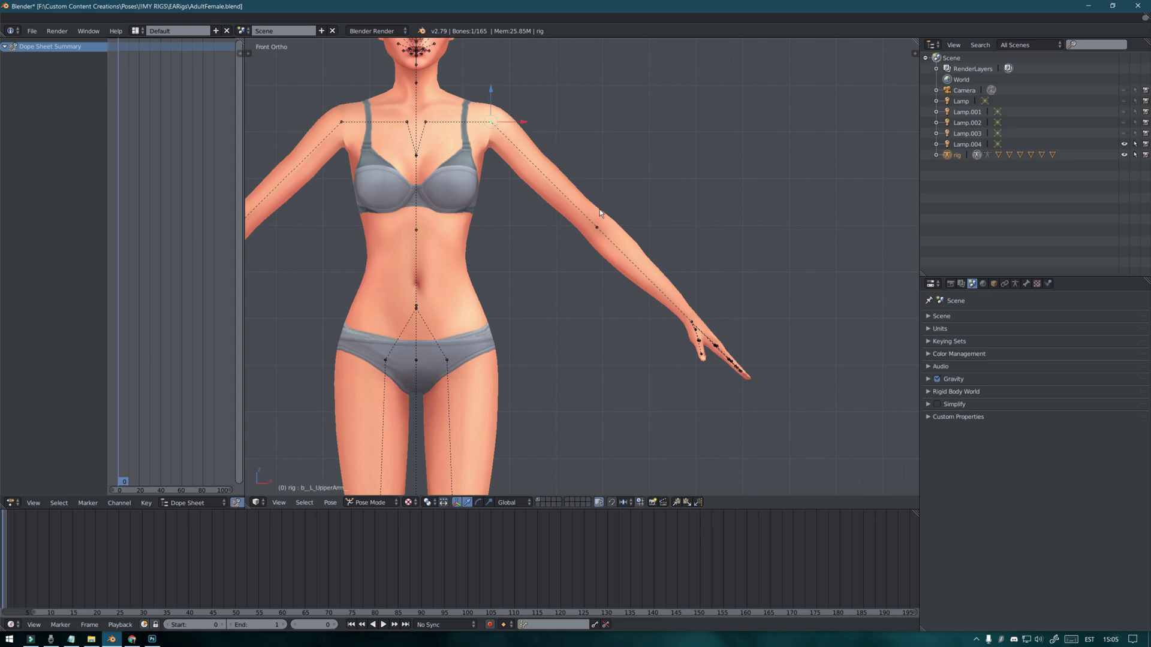
# - Select the rest of the left arm bones, rotate them, then move the left hand bone
pyautogui.hotkey('shift', ']')
pyautogui.hotkey('shift', ']')
pyautogui.press('r')
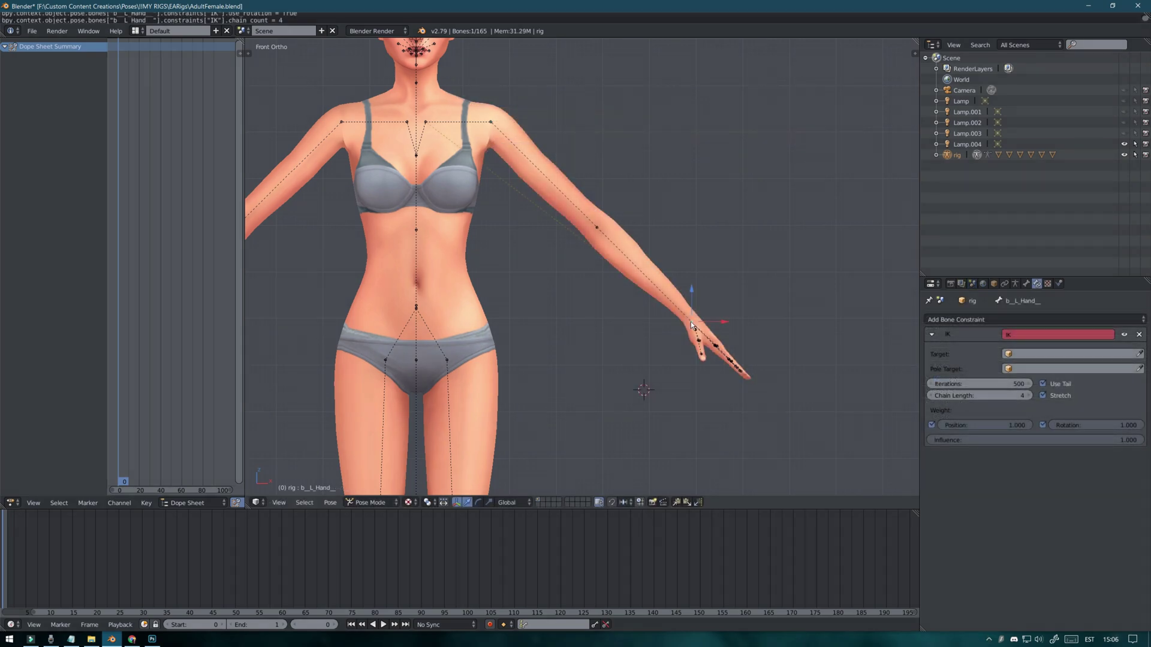
pyautogui.press('g')
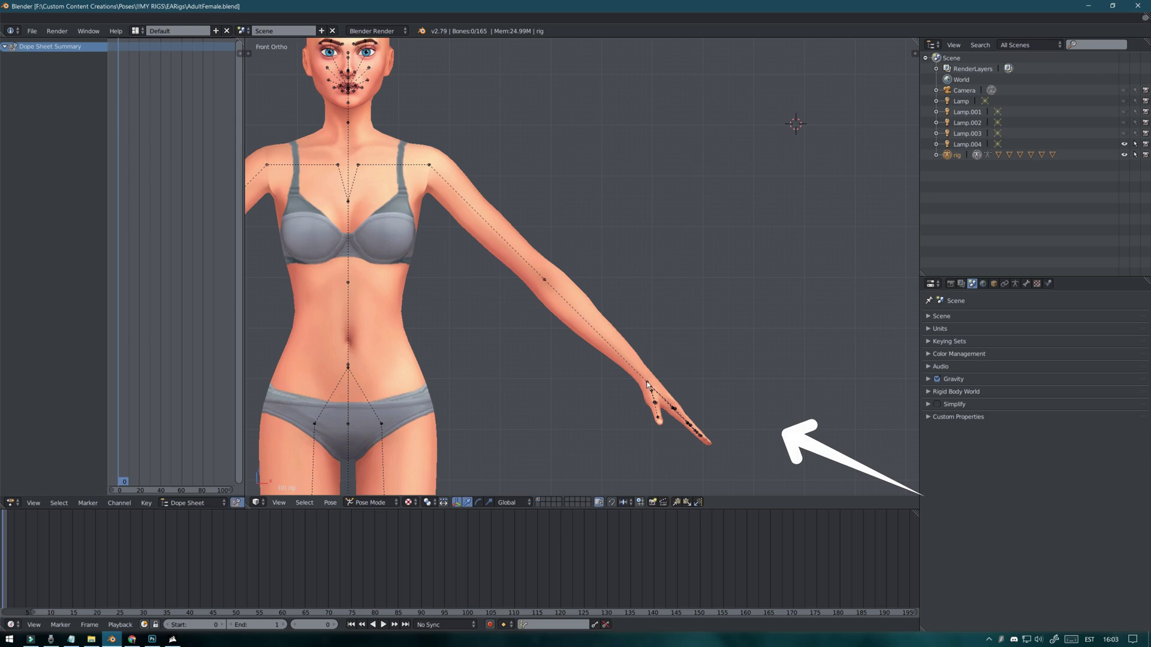
# - Move the unconstrained left hand bone away from the arm, then undo it
pyautogui.press('g')
pyautogui.click(773, 230)
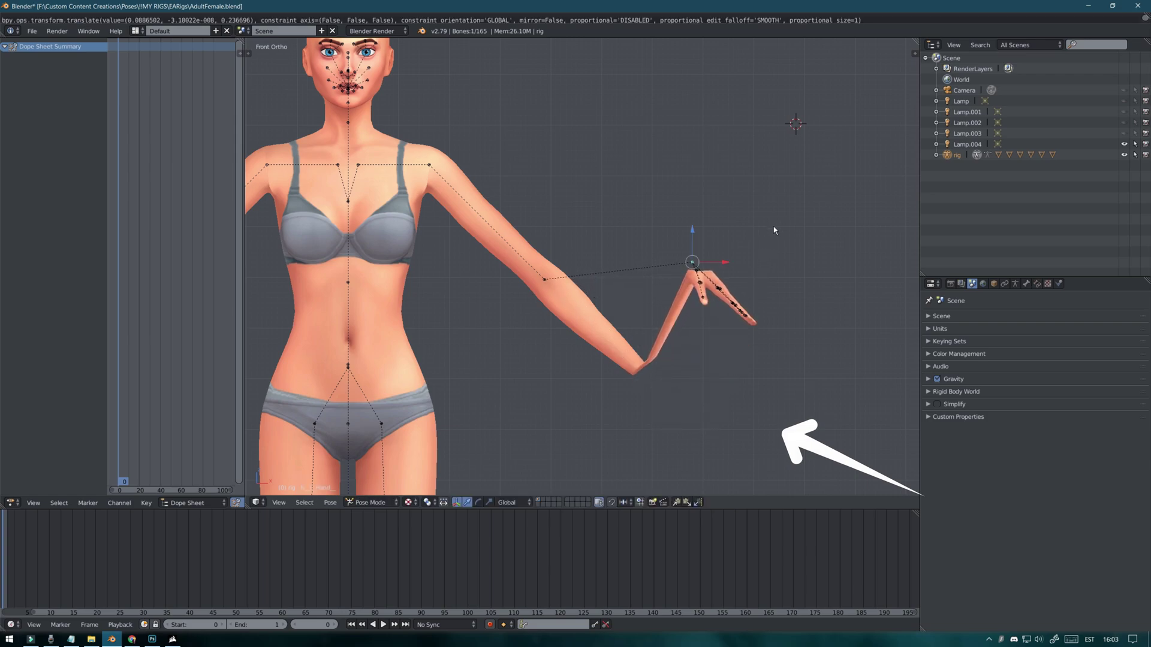
pyautogui.hotkey('ctrl', 'z')
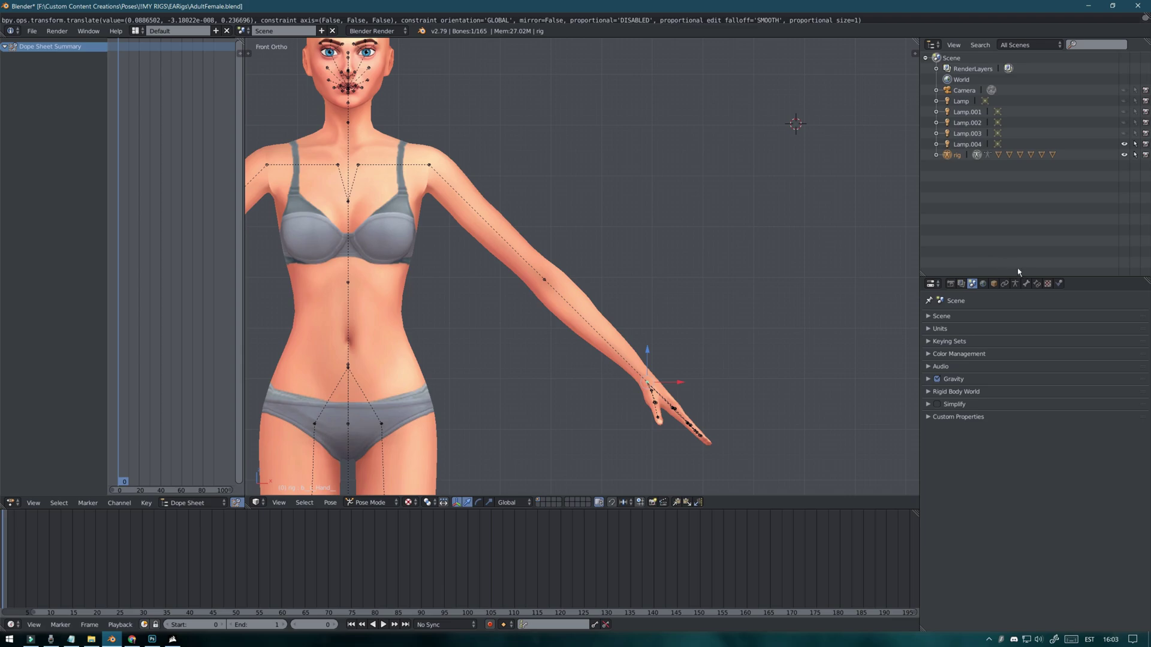
# - Add an Inverse Kinematics constraint with chain length 3 to the left hand and test-move it
pyautogui.click(1037, 284)
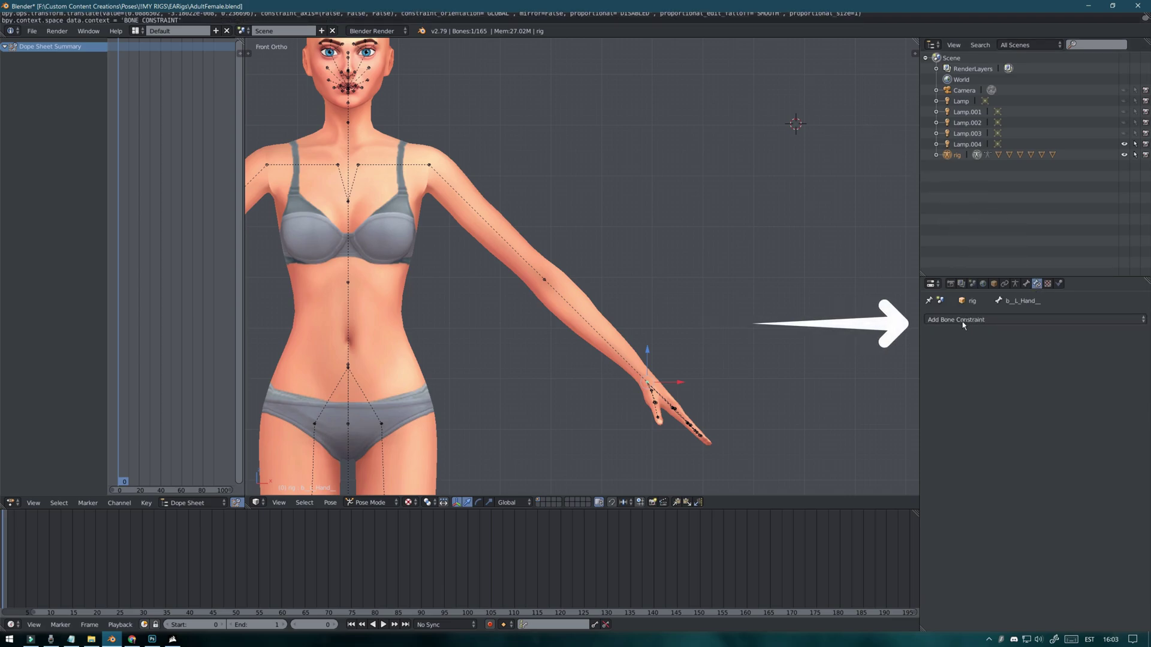
pyautogui.click(1014, 321)
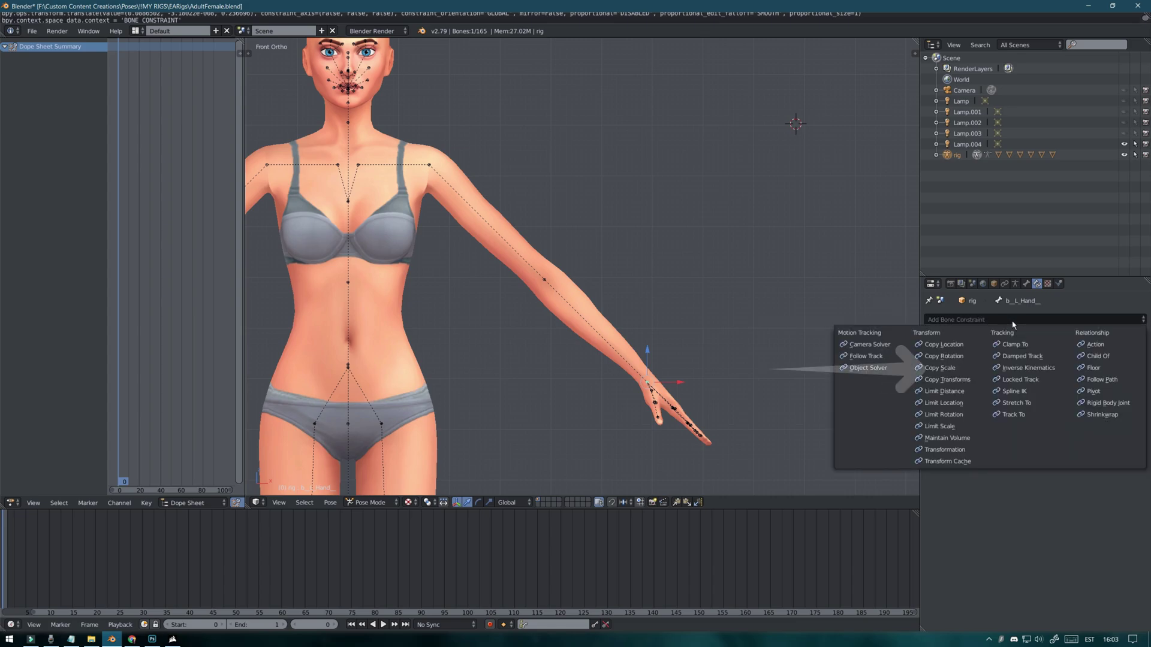
pyautogui.click(1031, 368)
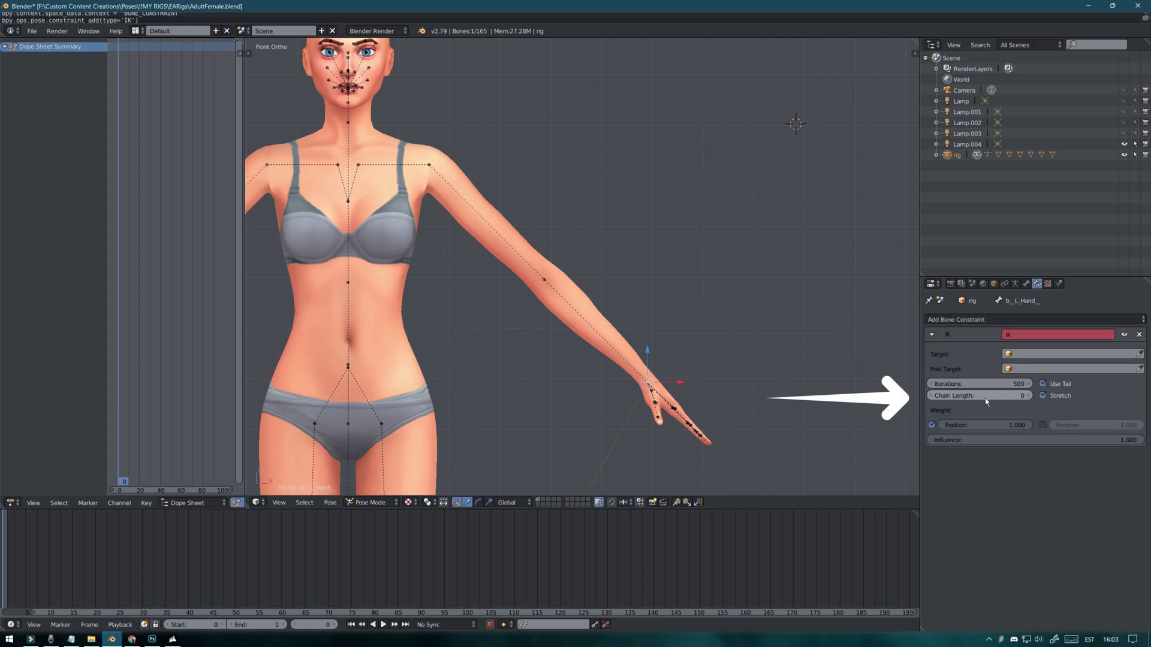
pyautogui.click(1029, 395)
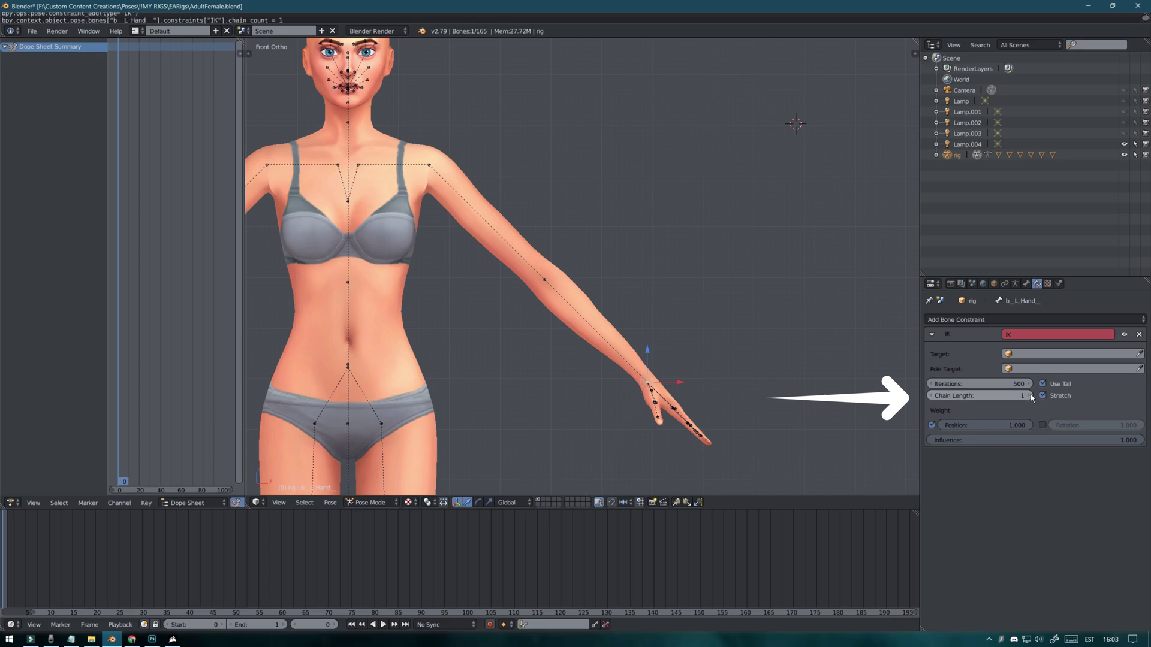
pyautogui.click(1029, 396)
pyautogui.click(1028, 396)
pyautogui.press('g')
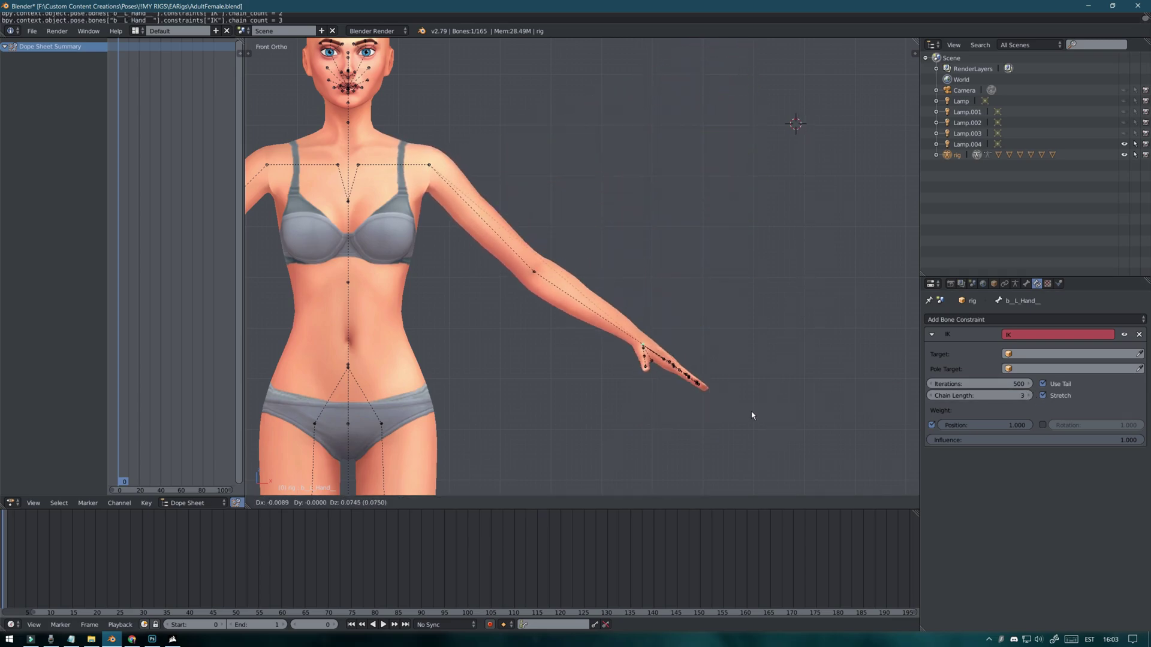
pyautogui.click(815, 183)
pyautogui.hotkey('ctrl', 'z')
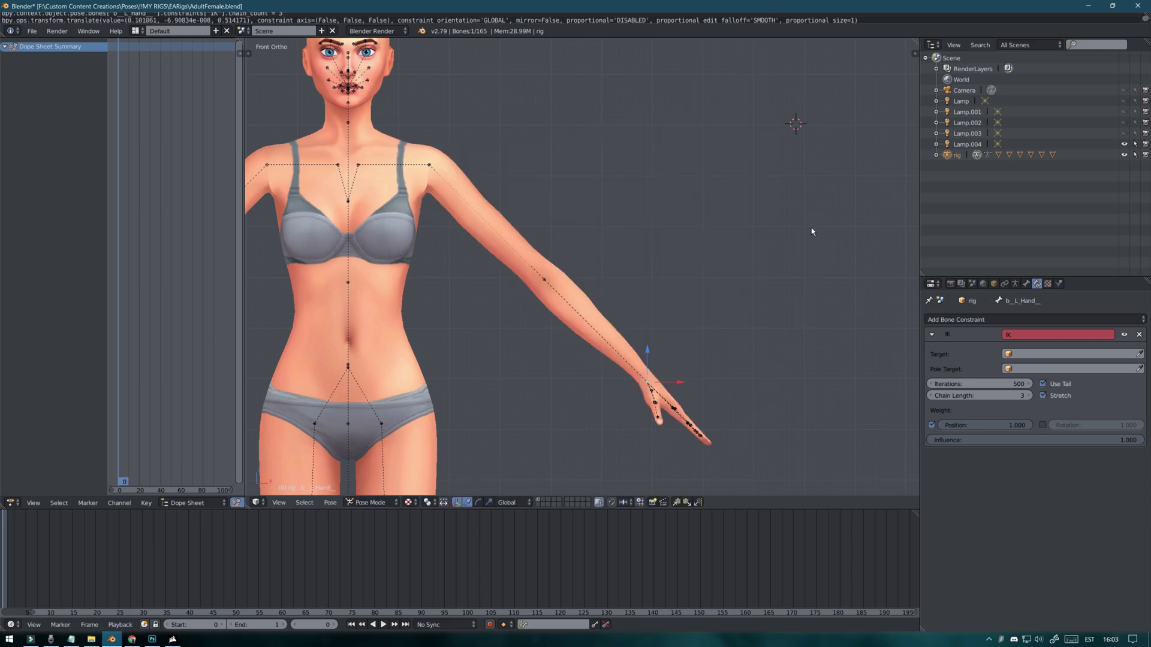
pyautogui.click(1030, 397)
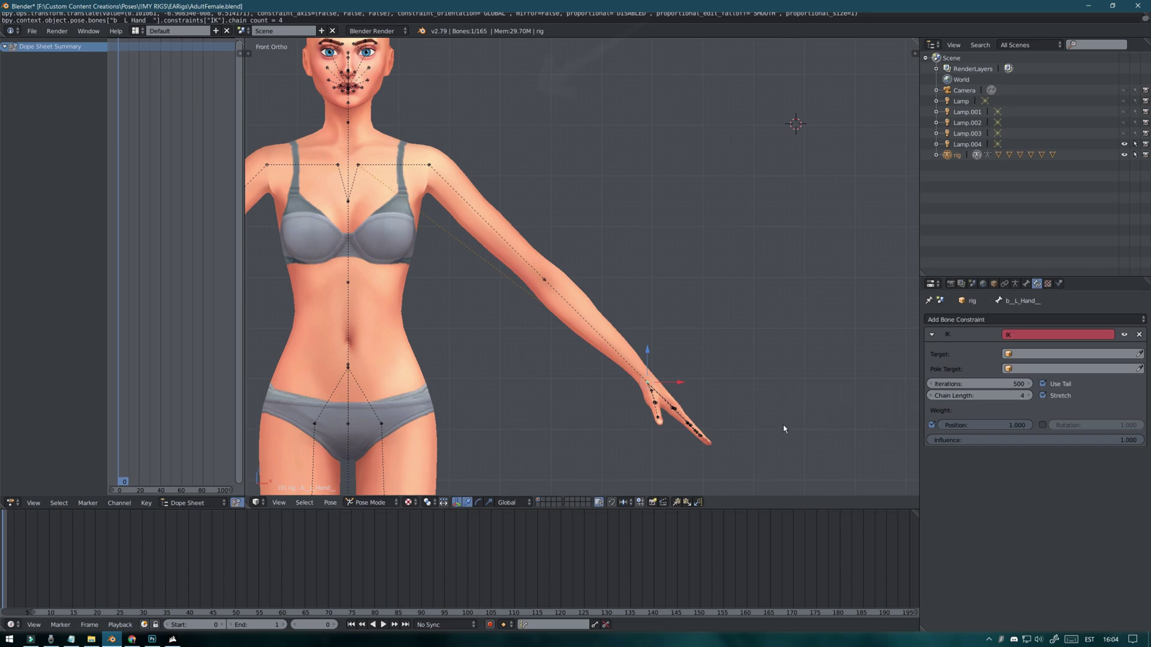
pyautogui.press('g')
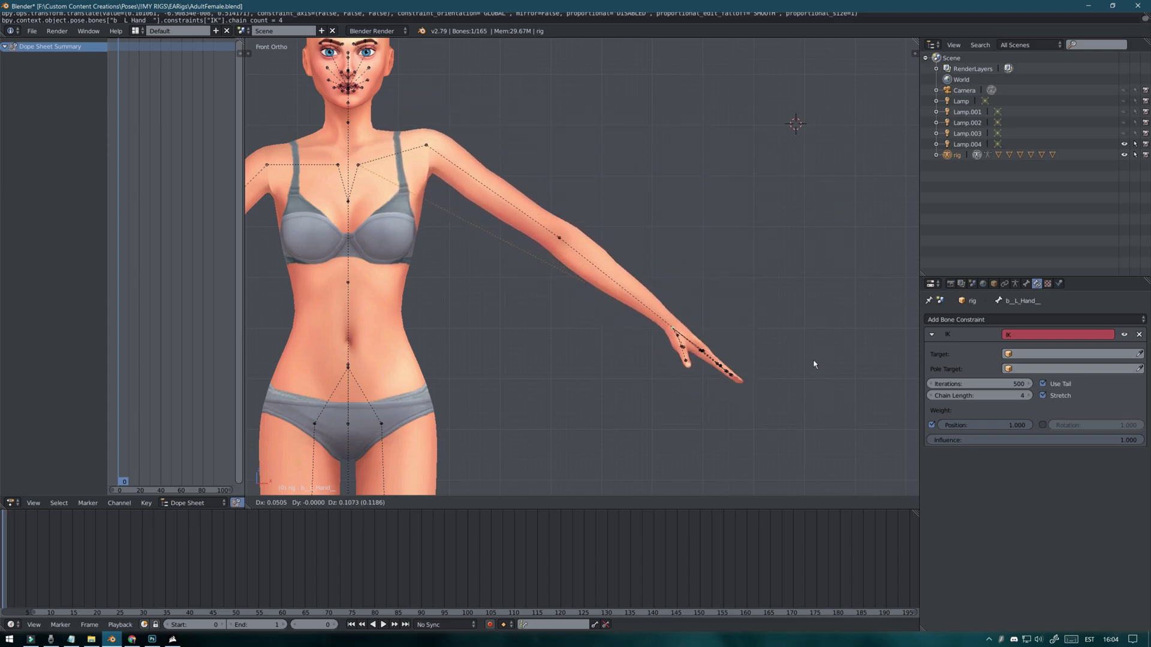
pyautogui.click(829, 319)
pyautogui.click(933, 395)
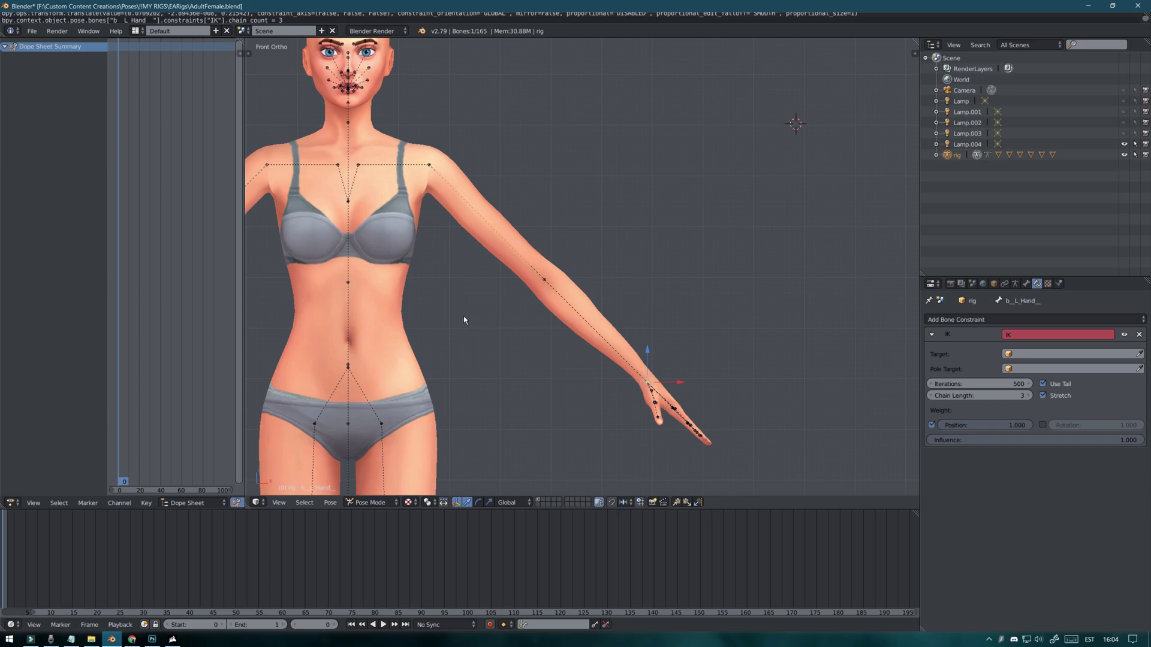
# - Add a chain-length-3 Inverse Kinematics constraint to the right hand bone, test the arm, and undo
pyautogui.keyDown('shift'); pyautogui.moveTo(368, 283); pyautogui.dragTo(802, 202, button='middle'); pyautogui.keyUp('shift')
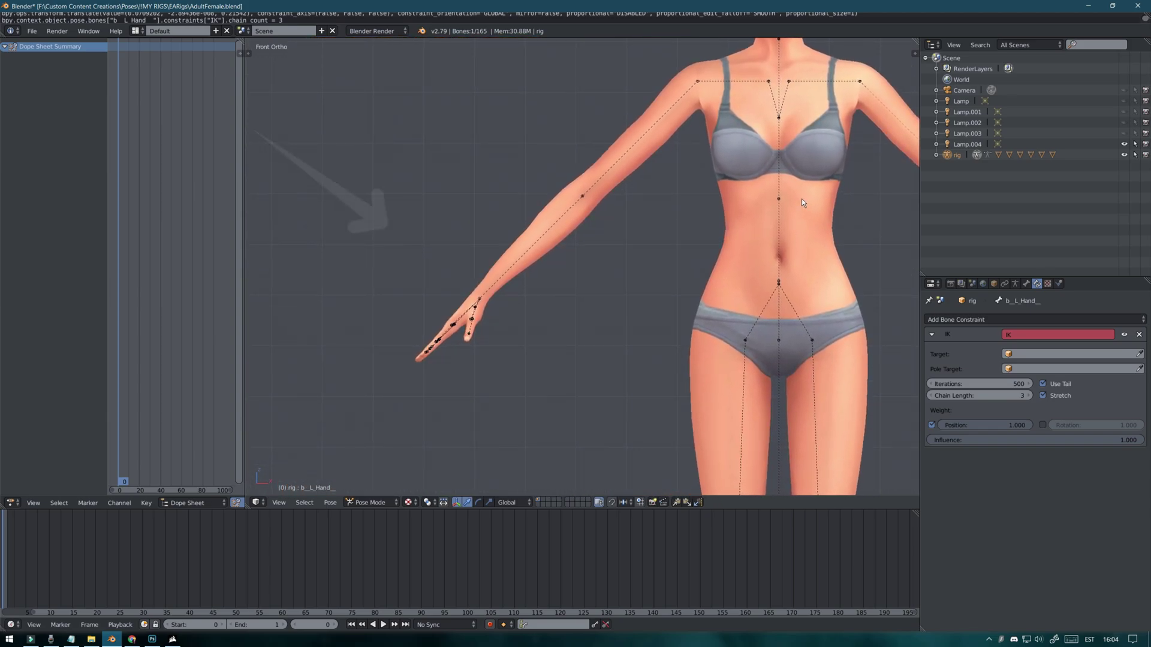
pyautogui.rightClick(481, 302)
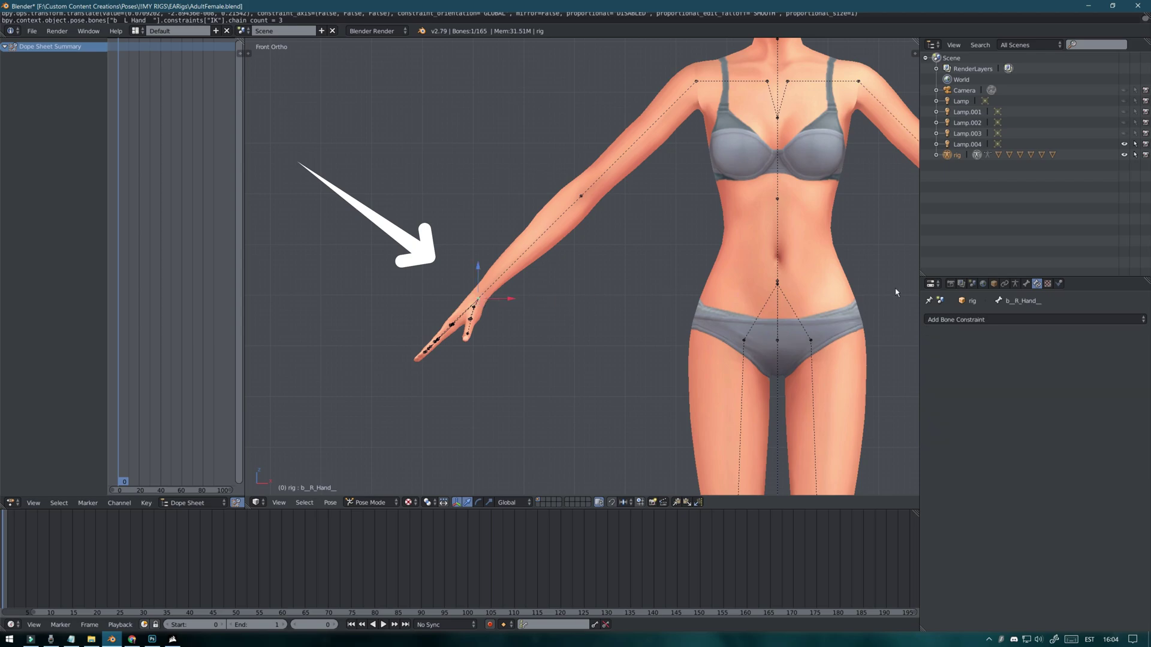
pyautogui.click(972, 320)
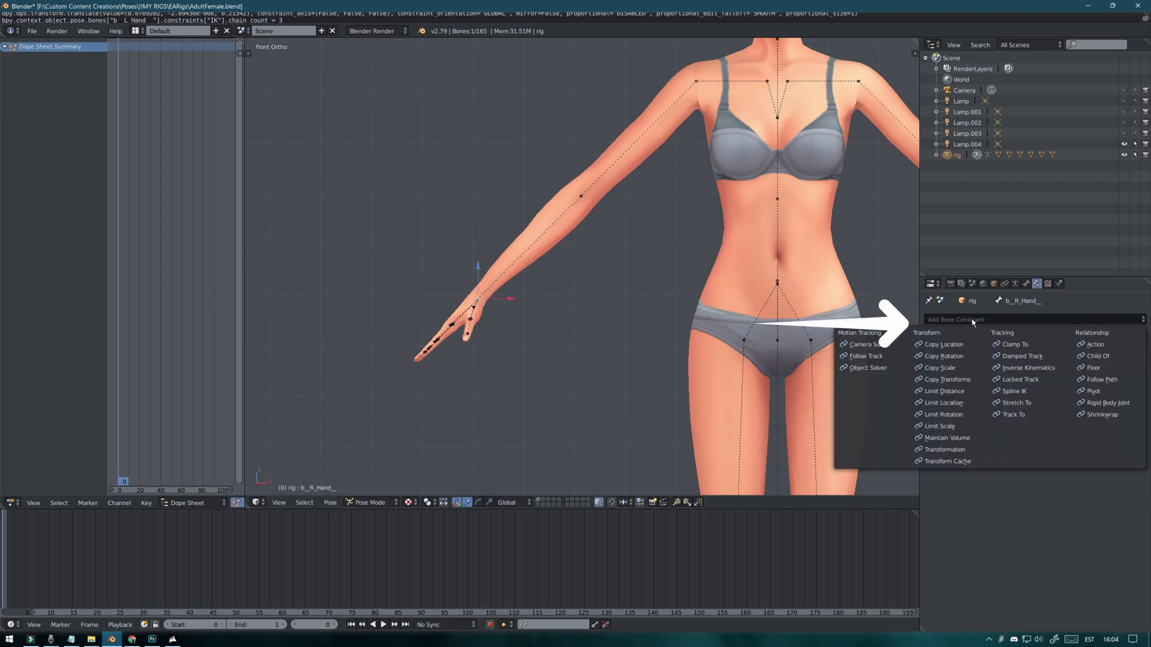
pyautogui.click(1024, 368)
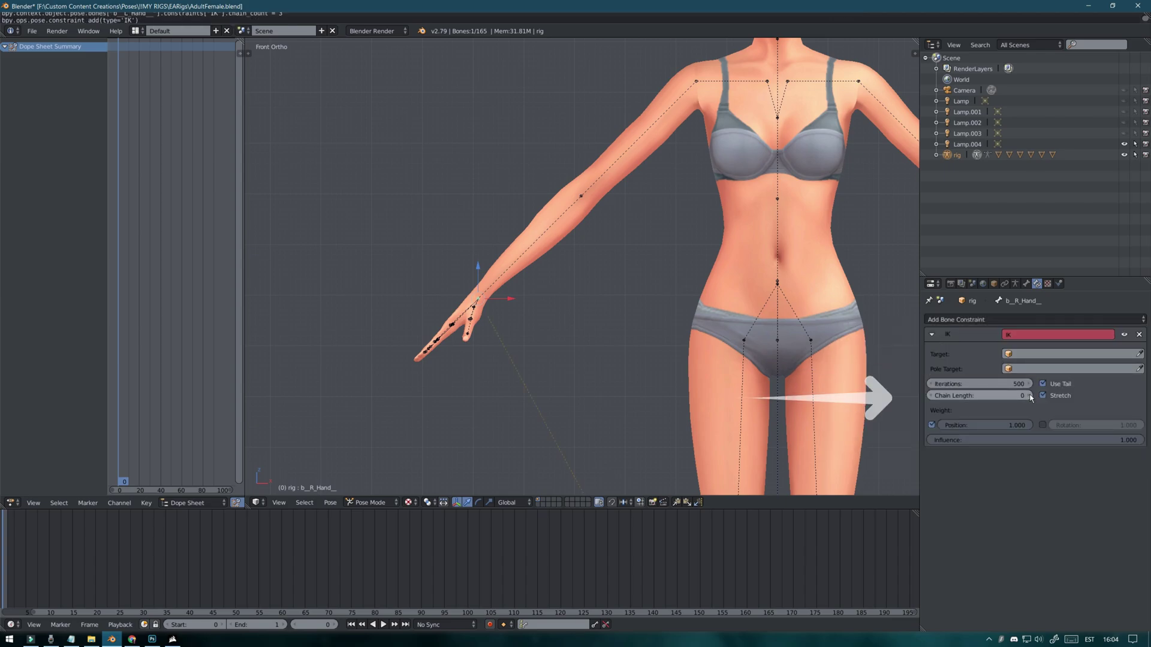
pyautogui.click(1029, 396)
pyautogui.click(1028, 395)
pyautogui.press('g')
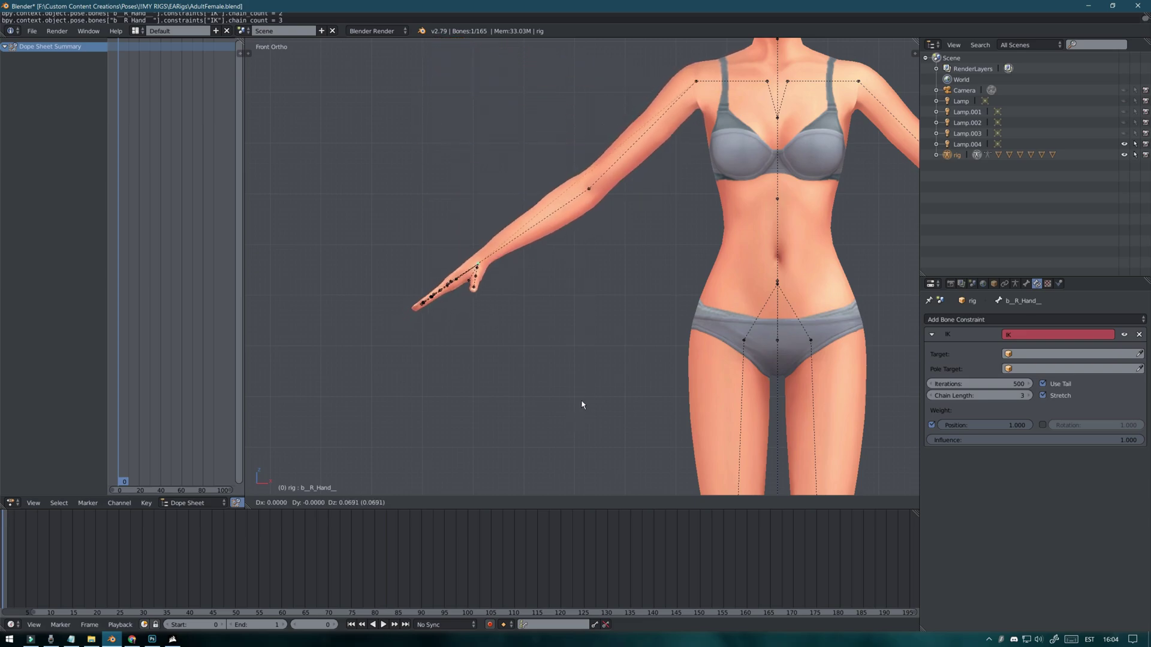
pyautogui.click(580, 264)
pyautogui.hotkey('ctrl', 'z')
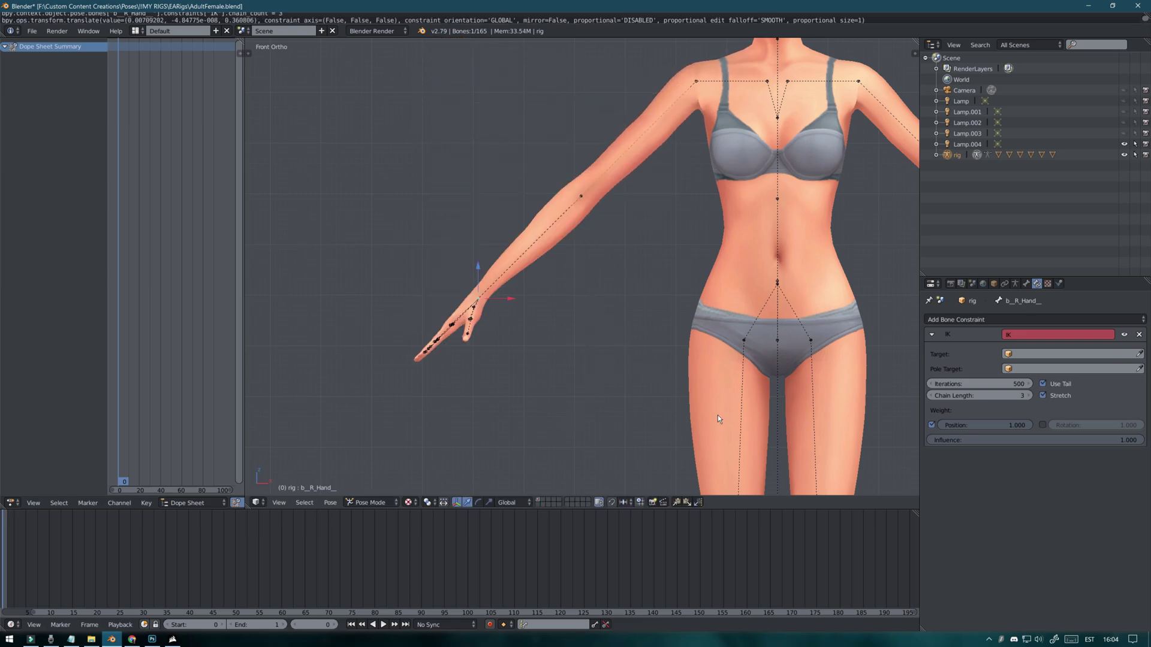
pyautogui.keyDown('shift'); pyautogui.scroll(-8, 747, 440); pyautogui.keyUp('shift')
pyautogui.keyDown('ctrl'); pyautogui.hscroll(5, 695, 279); pyautogui.keyUp('ctrl')
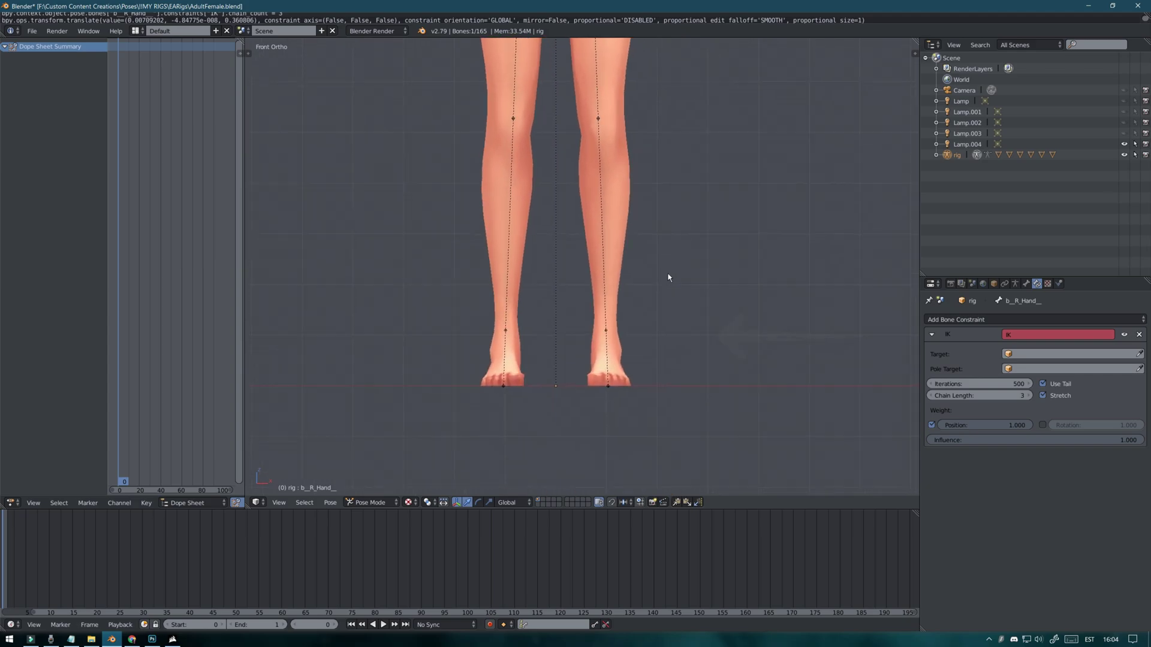
# - Add a chain-length-3 Inverse Kinematics constraint to the left foot, test the leg bend, and undo
pyautogui.rightClick(606, 333)
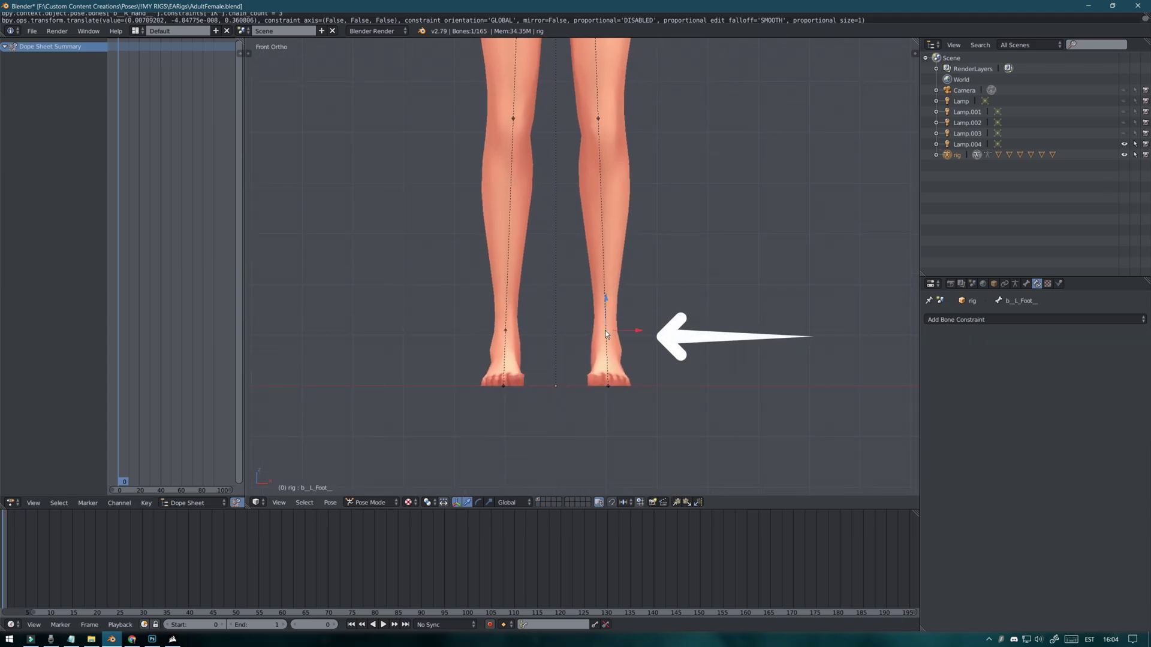
pyautogui.click(948, 320)
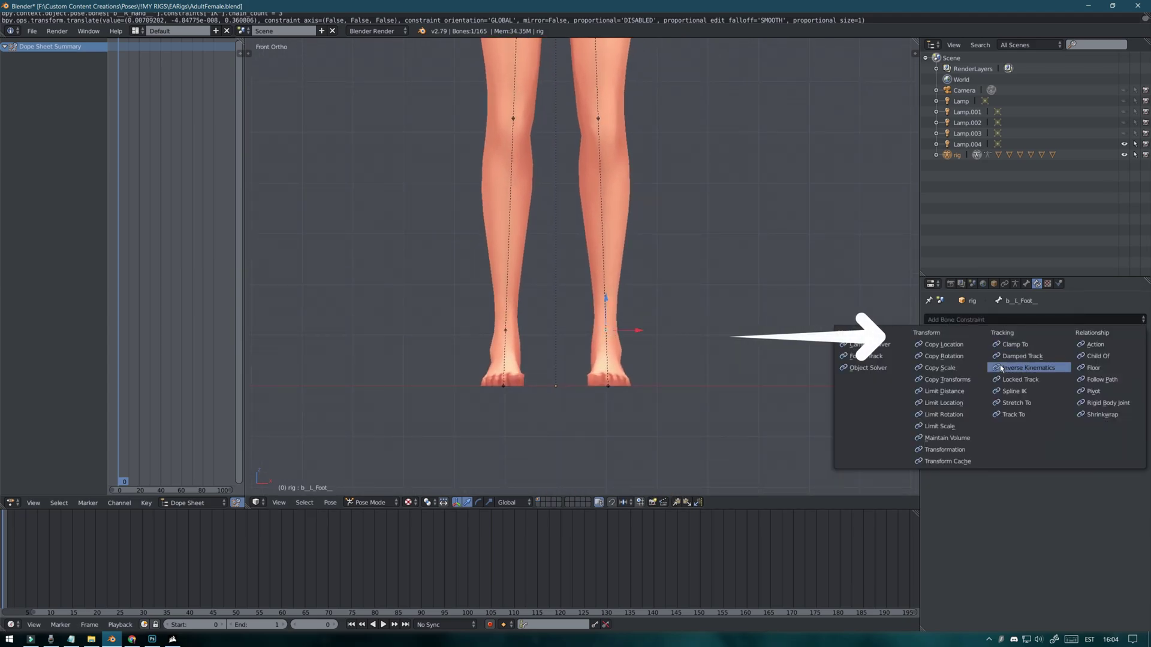
pyautogui.click(1034, 368)
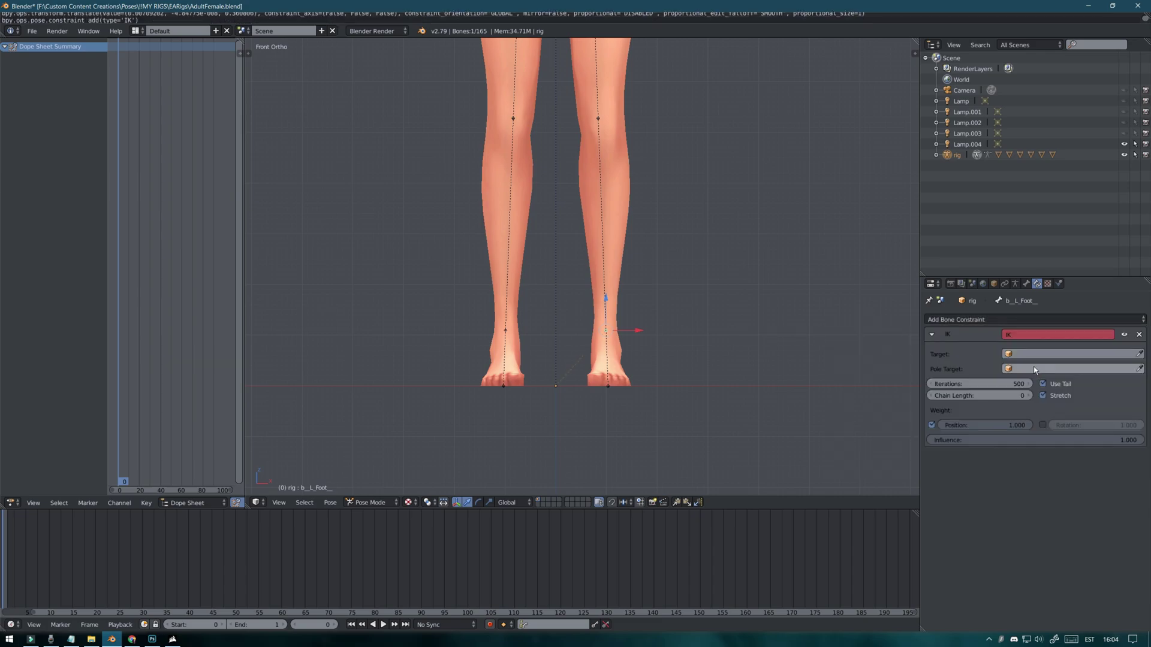
pyautogui.click(1028, 396)
pyautogui.click(1028, 396)
pyautogui.click(1028, 396)
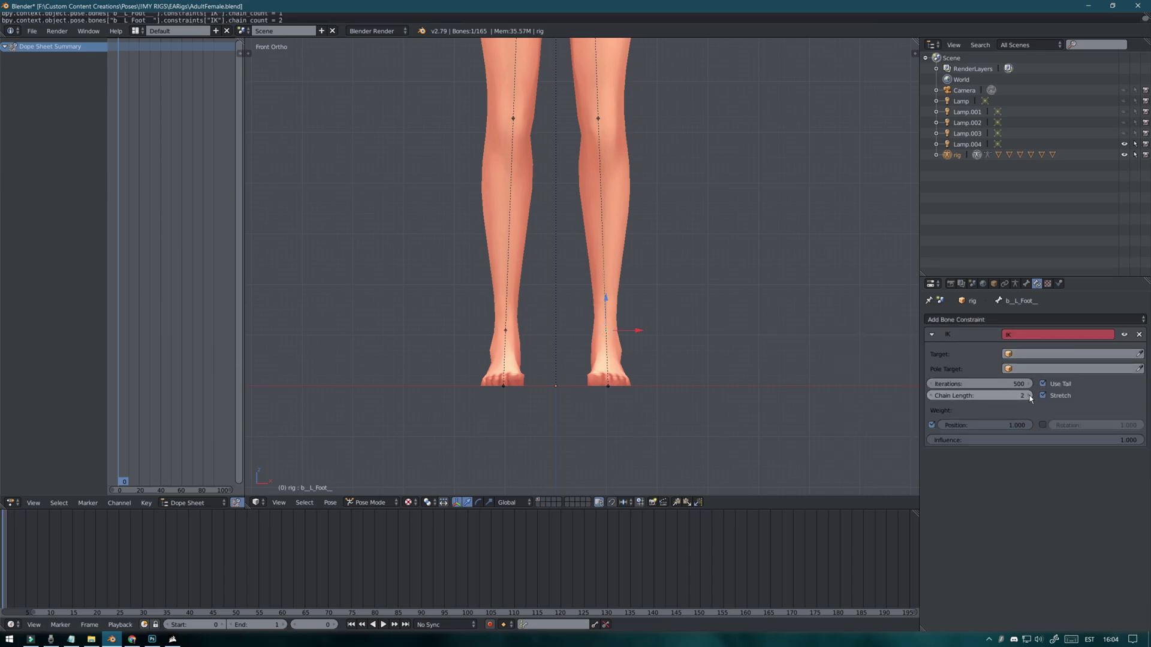
pyautogui.moveTo(848, 403); pyautogui.dragTo(673, 379, button='middle')
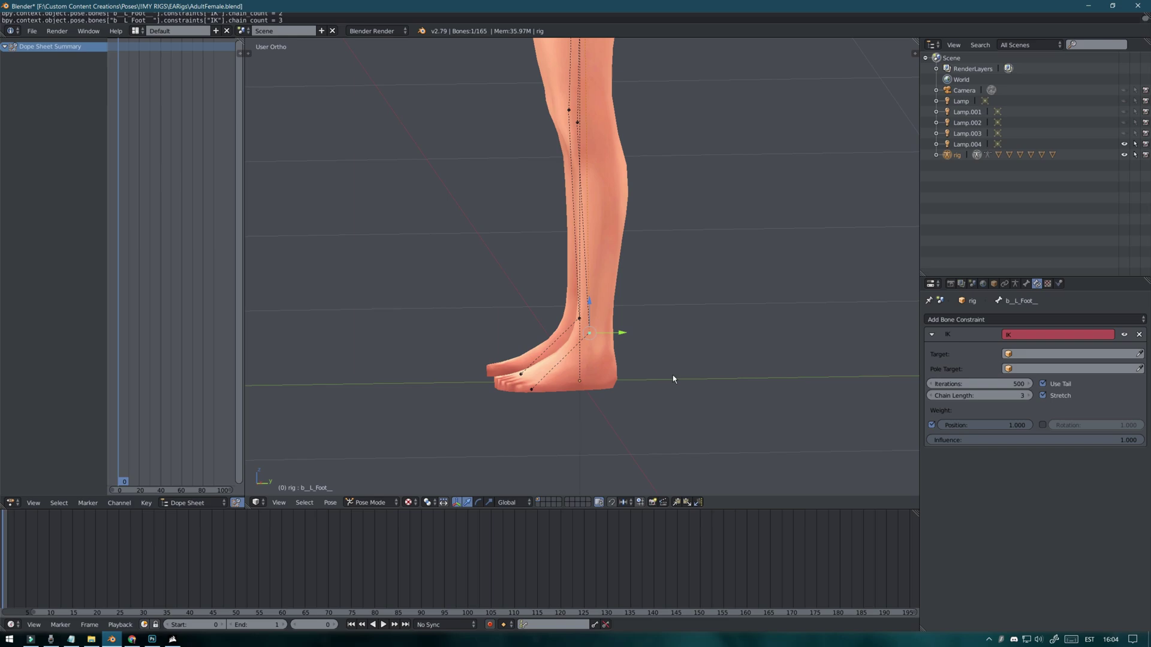
pyautogui.press('g')
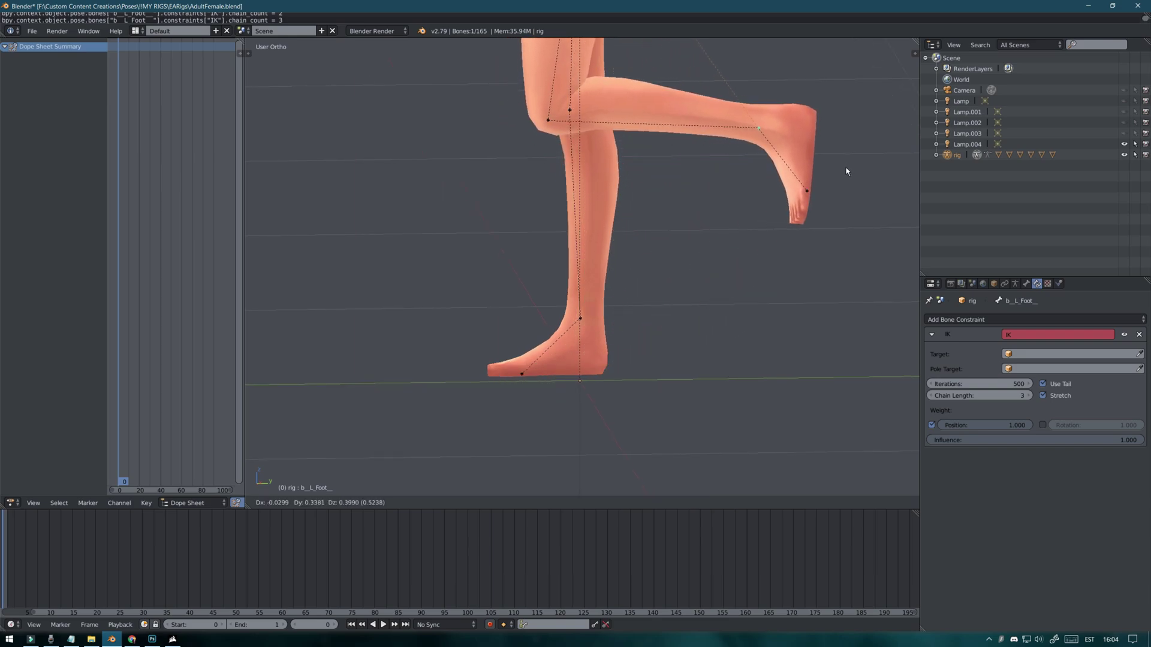
pyautogui.click(846, 172)
pyautogui.hotkey('ctrl', 'z')
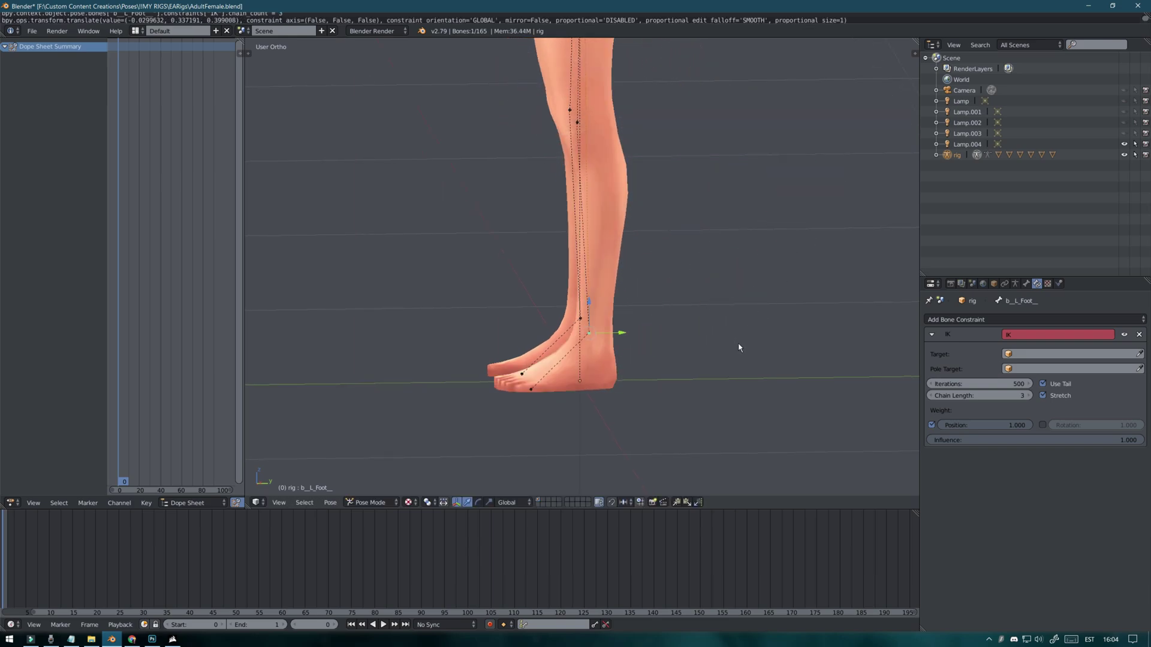
pyautogui.press('KP_1')
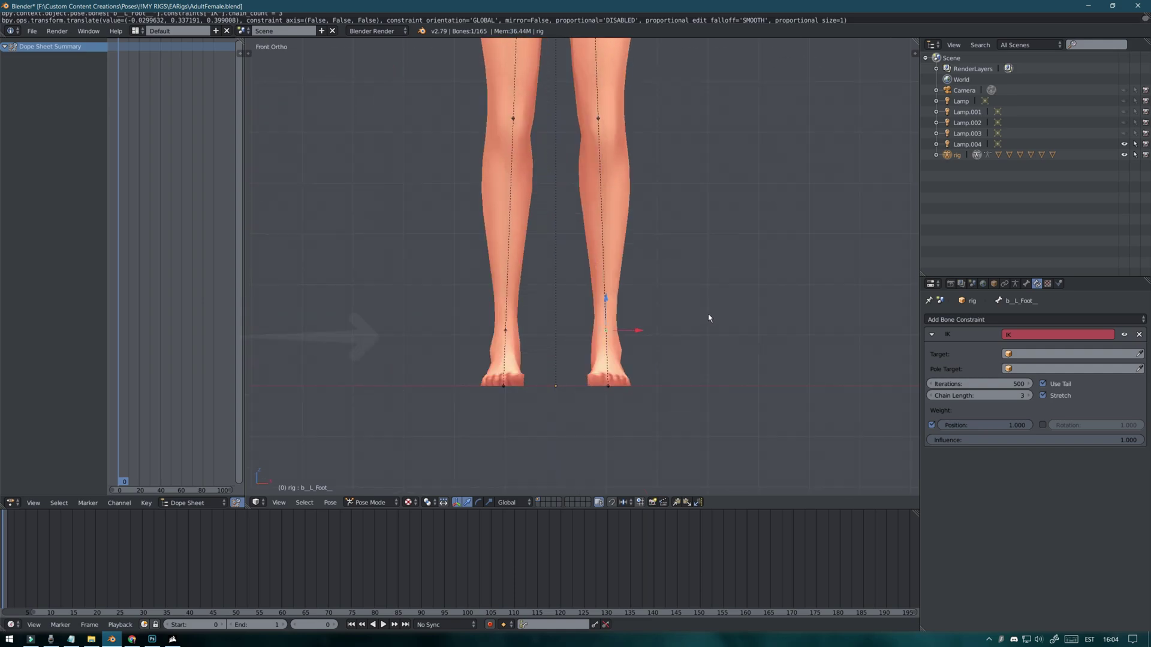
# - Add a chain-length-3 Inverse Kinematics constraint to the right foot and test-move it
pyautogui.rightClick(502, 329)
pyautogui.moveTo(502, 329); pyautogui.dragTo(581, 332, button='middle')
pyautogui.click(1024, 321)
pyautogui.click(1037, 369)
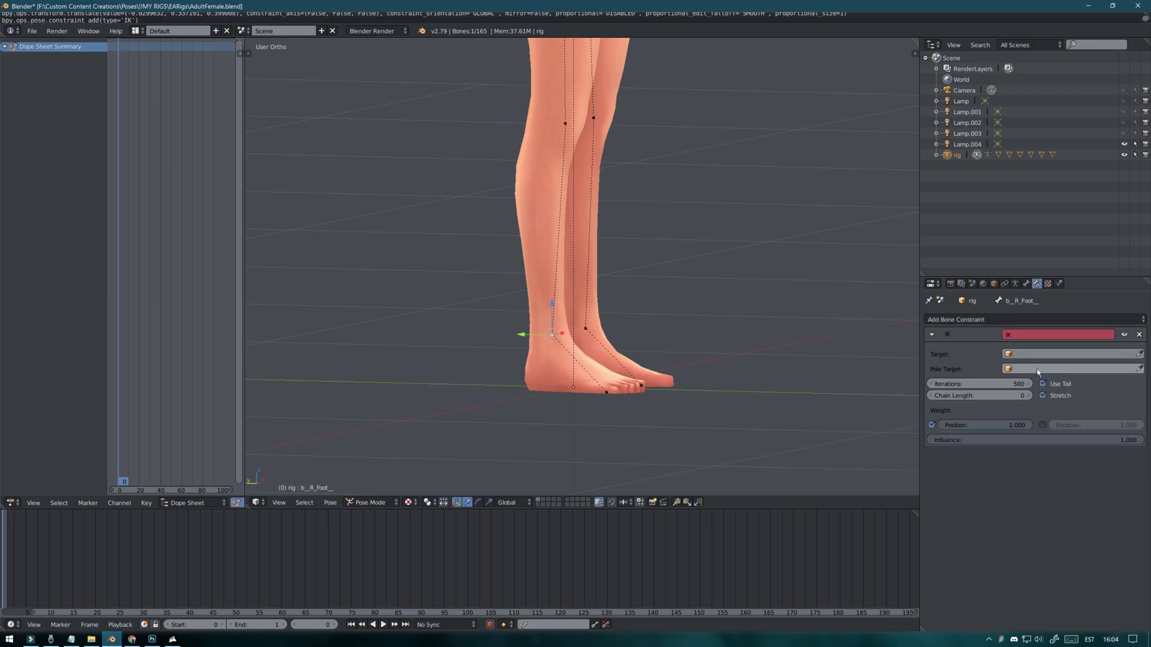
pyautogui.click(1027, 395)
pyautogui.click(1027, 396)
pyautogui.click(1027, 395)
pyautogui.press('g')
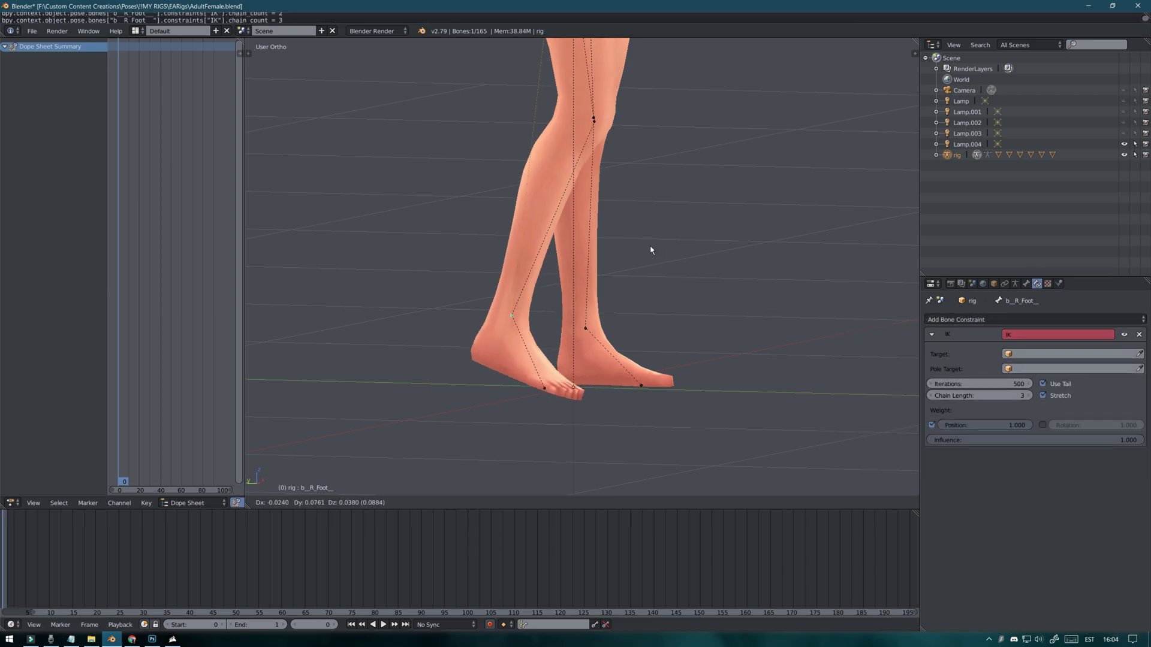
pyautogui.click(591, 199)
pyautogui.press('KP_1')
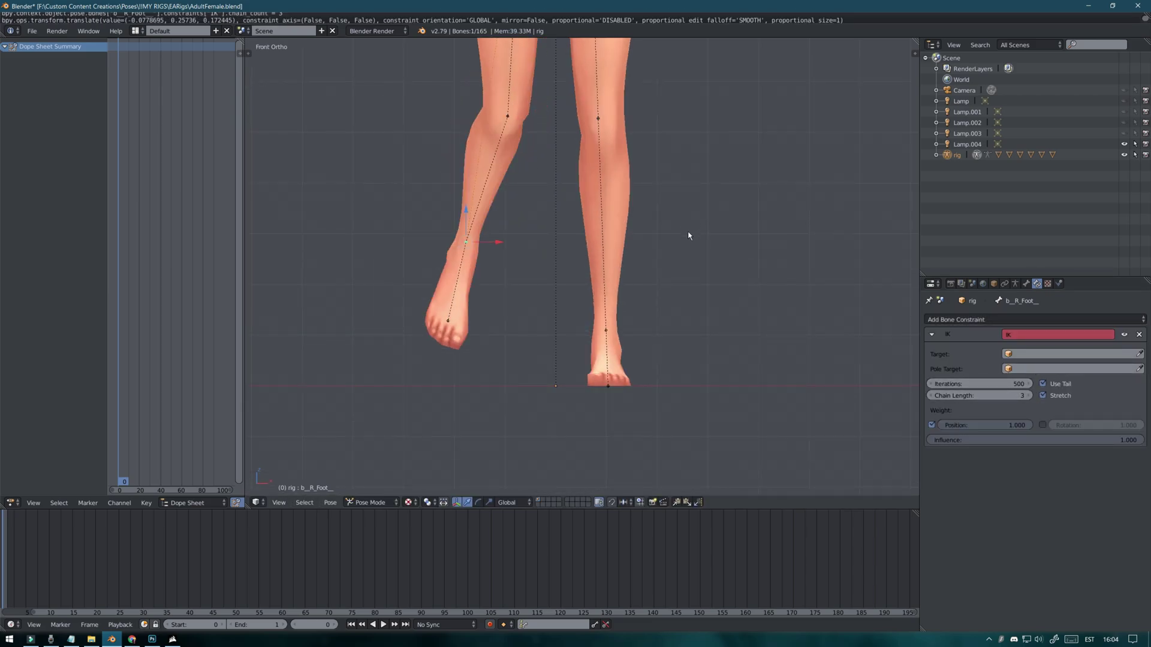
pyautogui.moveTo(694, 211); pyautogui.dragTo(670, 240, button='middle')
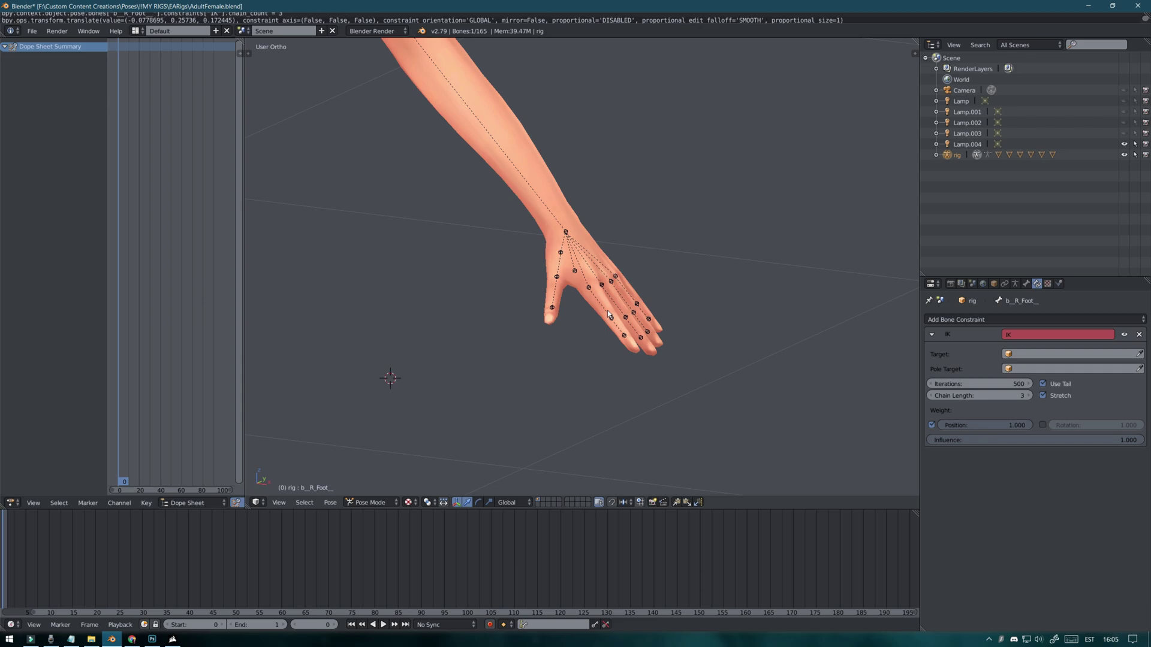
# - Give the left index finger a chain-length-3 IK constraint, test it, and set influence to 0.411
pyautogui.rightClick(625, 338)
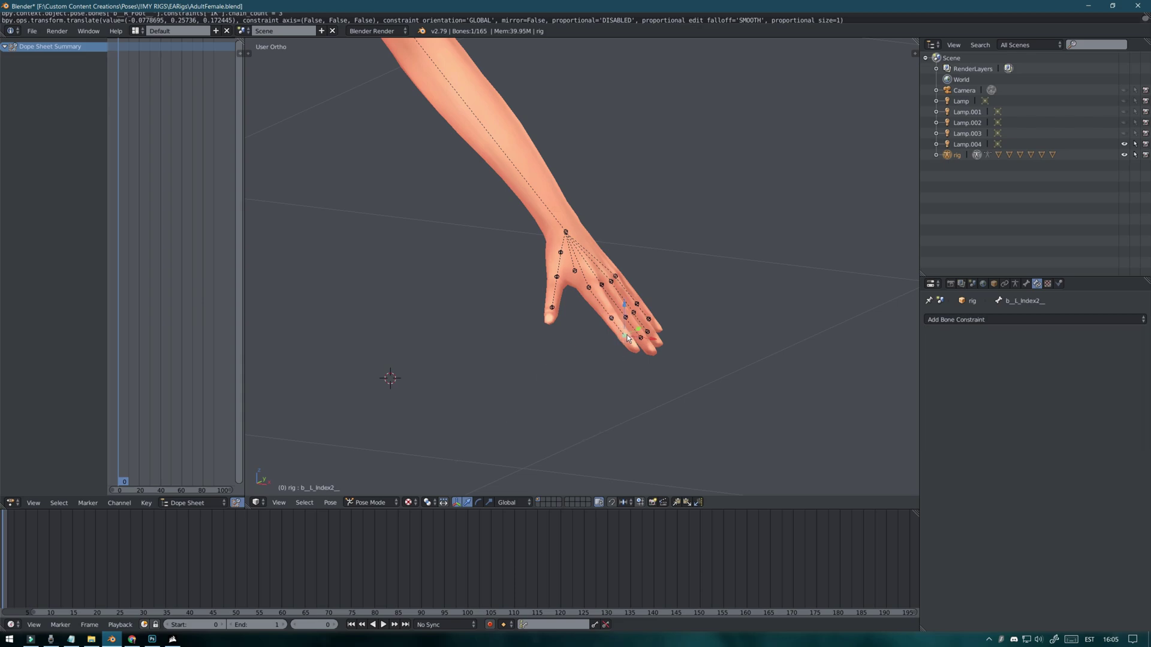
pyautogui.click(966, 321)
pyautogui.click(1028, 367)
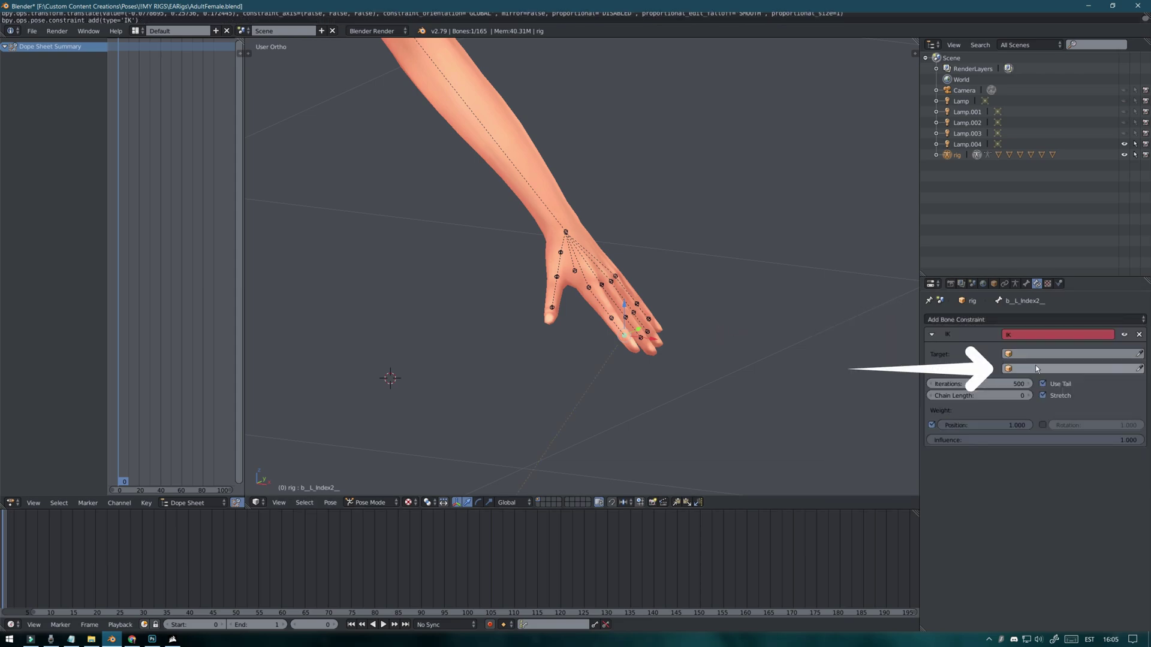
pyautogui.click(1028, 396)
pyautogui.click(1029, 395)
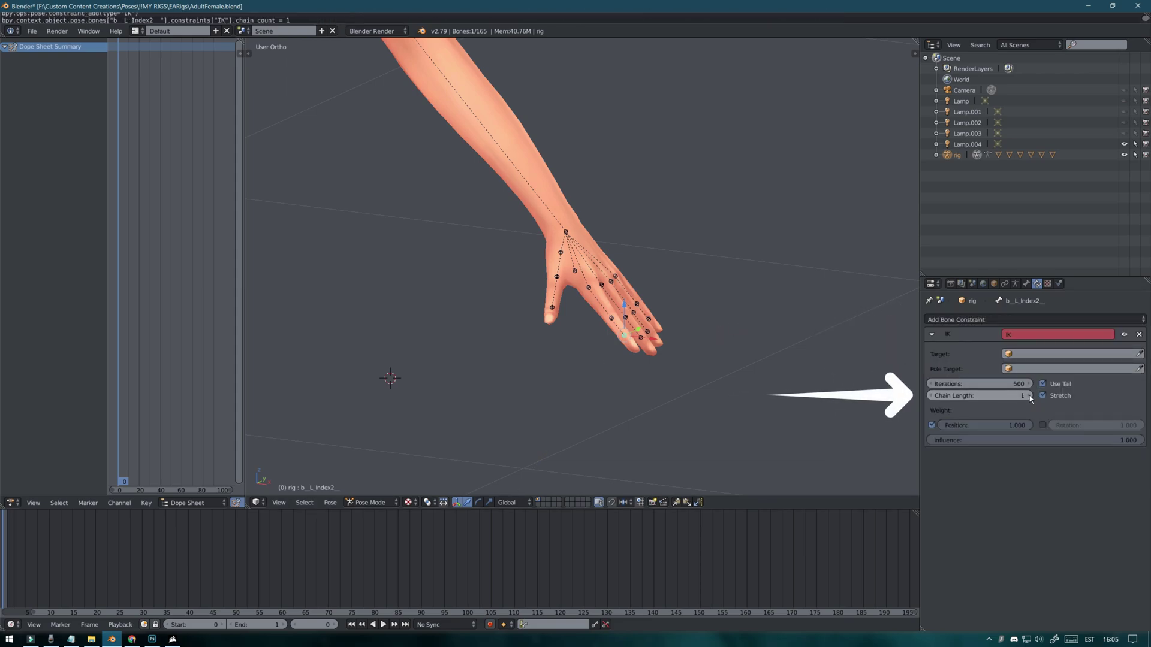
pyautogui.click(1029, 395)
pyautogui.press('g')
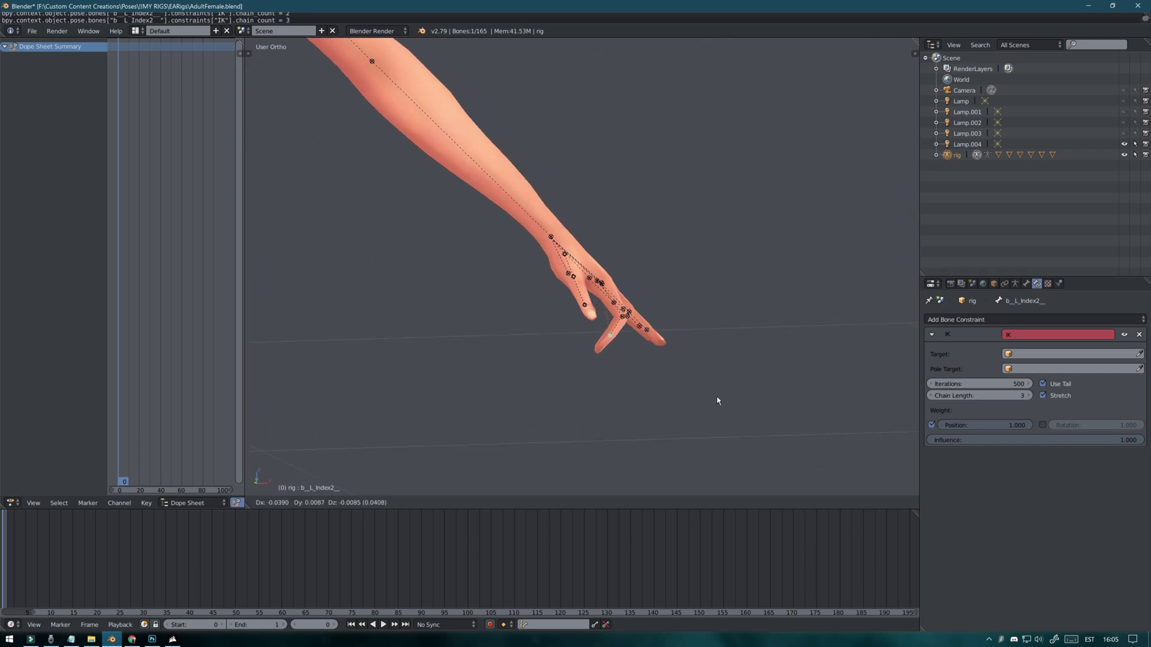
pyautogui.click(705, 408)
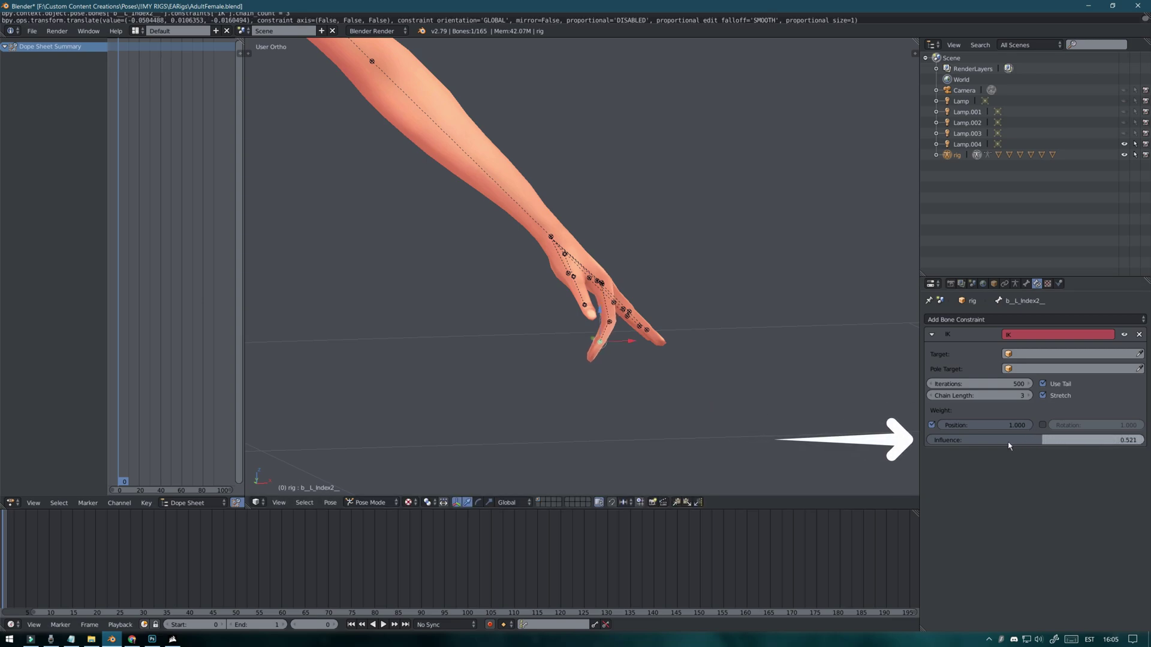
pyautogui.moveTo(1009, 446); pyautogui.dragTo(986, 446)
pyautogui.press('g')
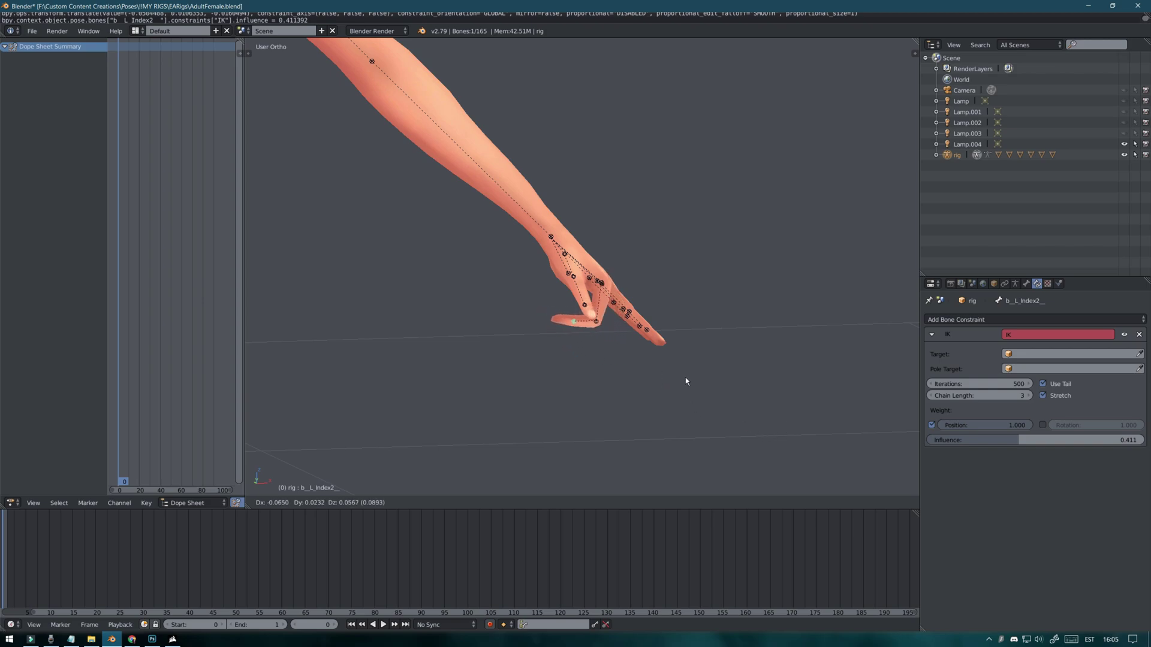
# - Add chain-length-3 Inverse Kinematics constraints to the left middle and ring finger bones
pyautogui.click(797, 425)
pyautogui.moveTo(789, 426); pyautogui.dragTo(713, 433, button='middle')
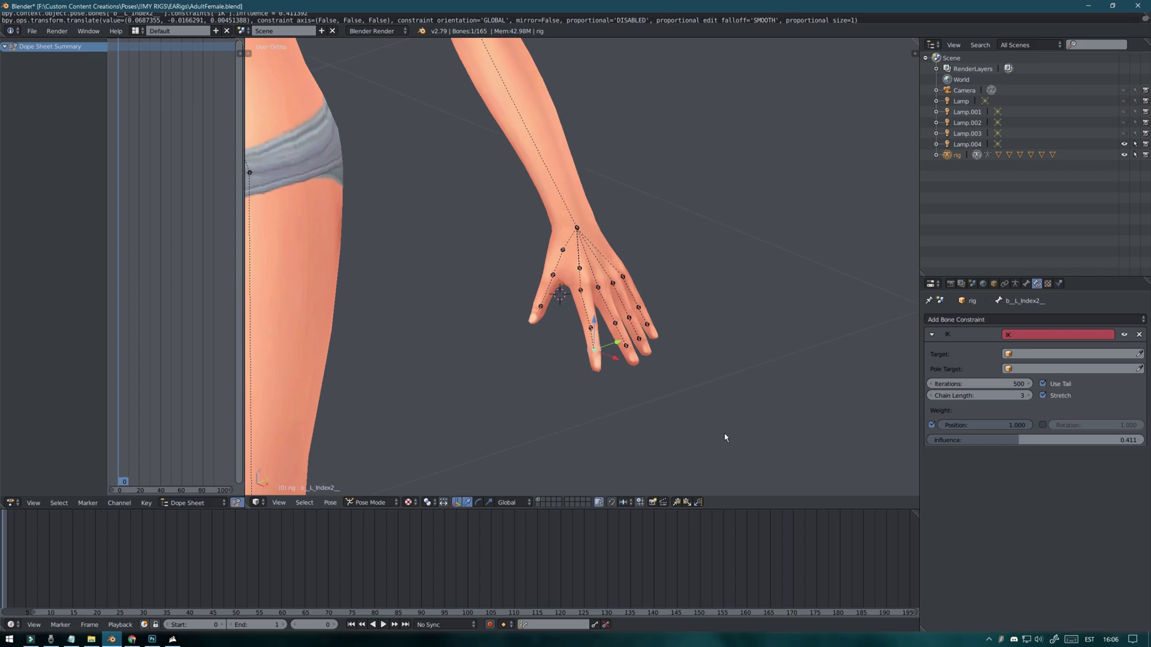
pyautogui.rightClick(621, 334)
pyautogui.click(541, 428)
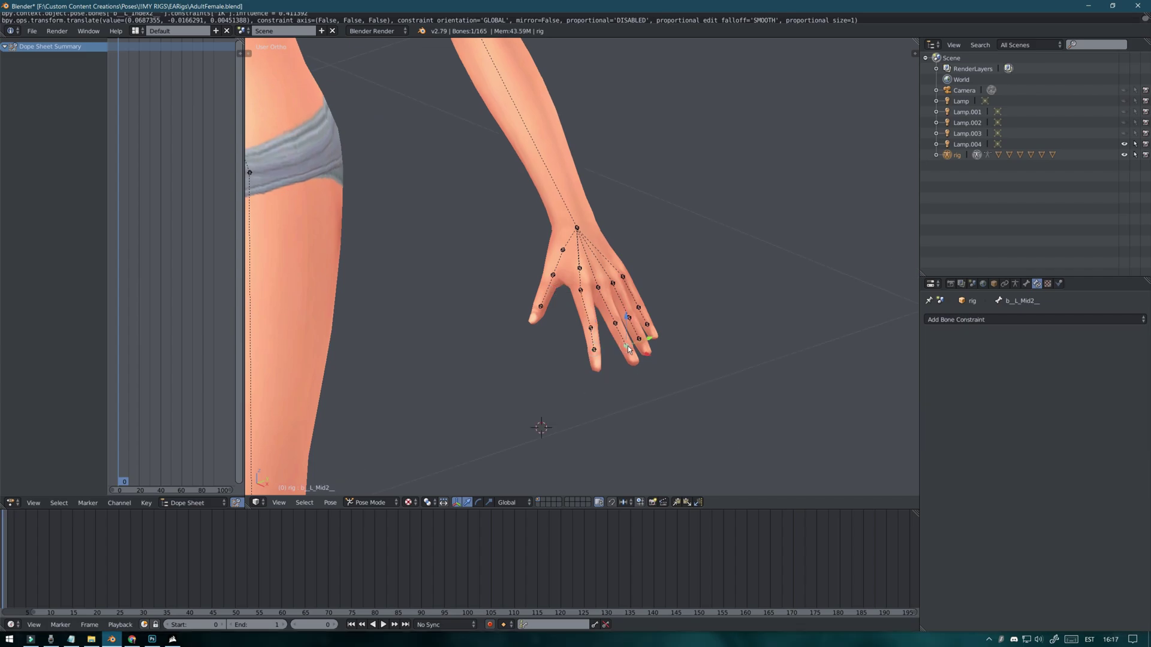
pyautogui.click(1014, 324)
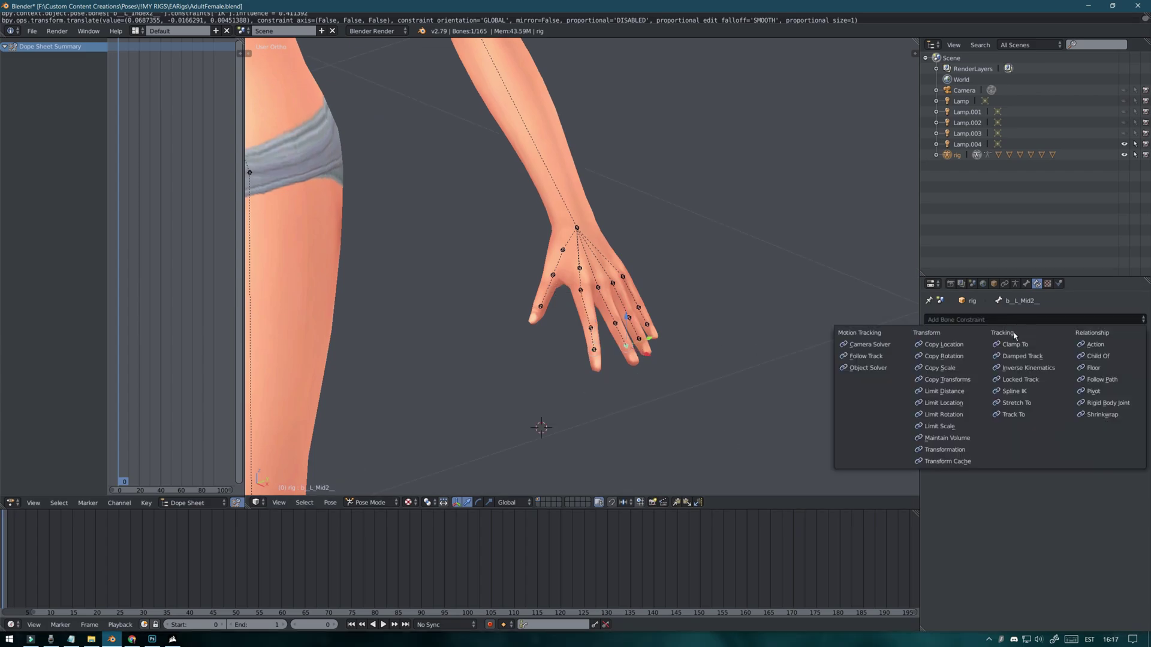
pyautogui.click(1017, 368)
pyautogui.click(1029, 395)
pyautogui.click(1029, 395)
pyautogui.click(1029, 395)
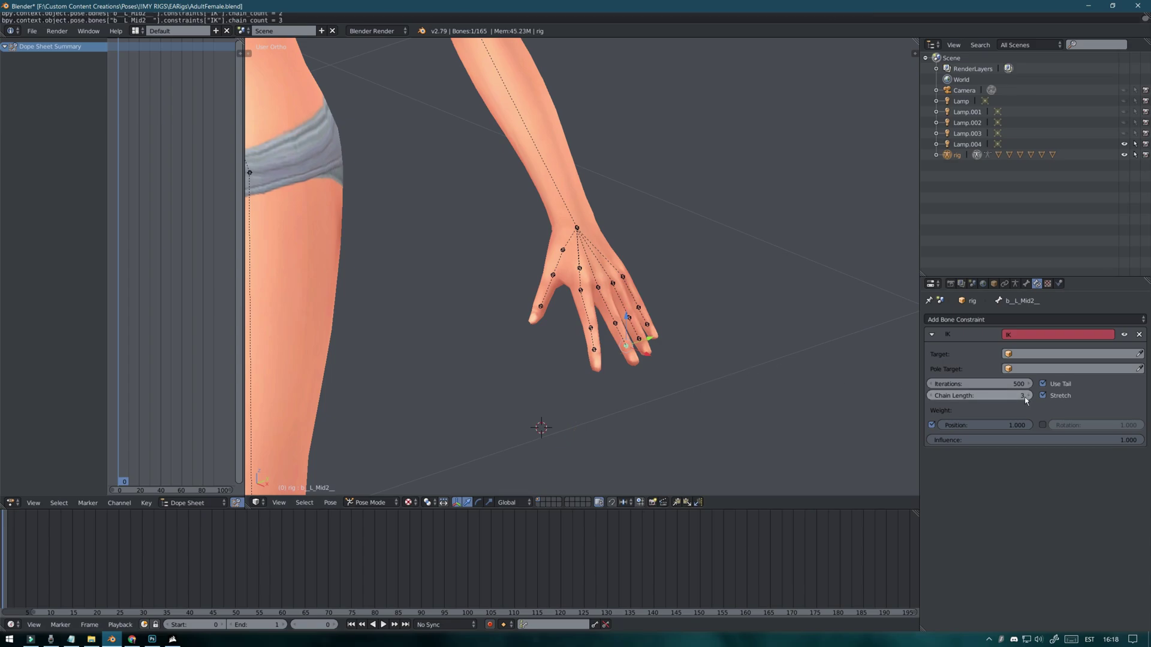
pyautogui.rightClick(640, 344)
pyautogui.click(989, 319)
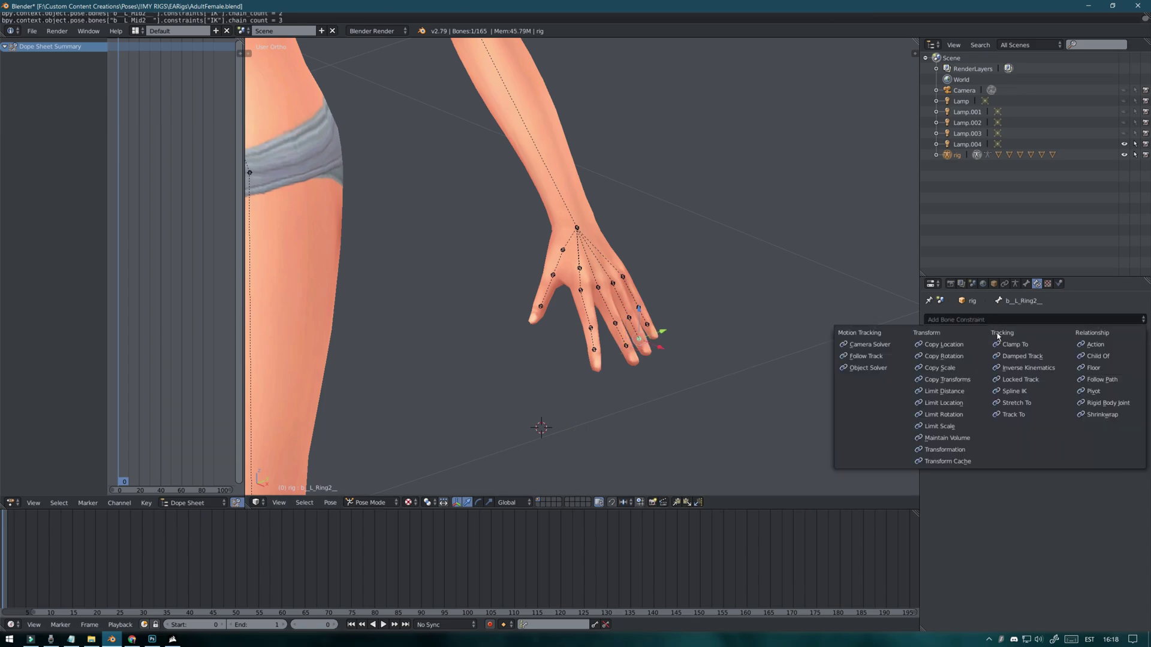
pyautogui.click(1022, 368)
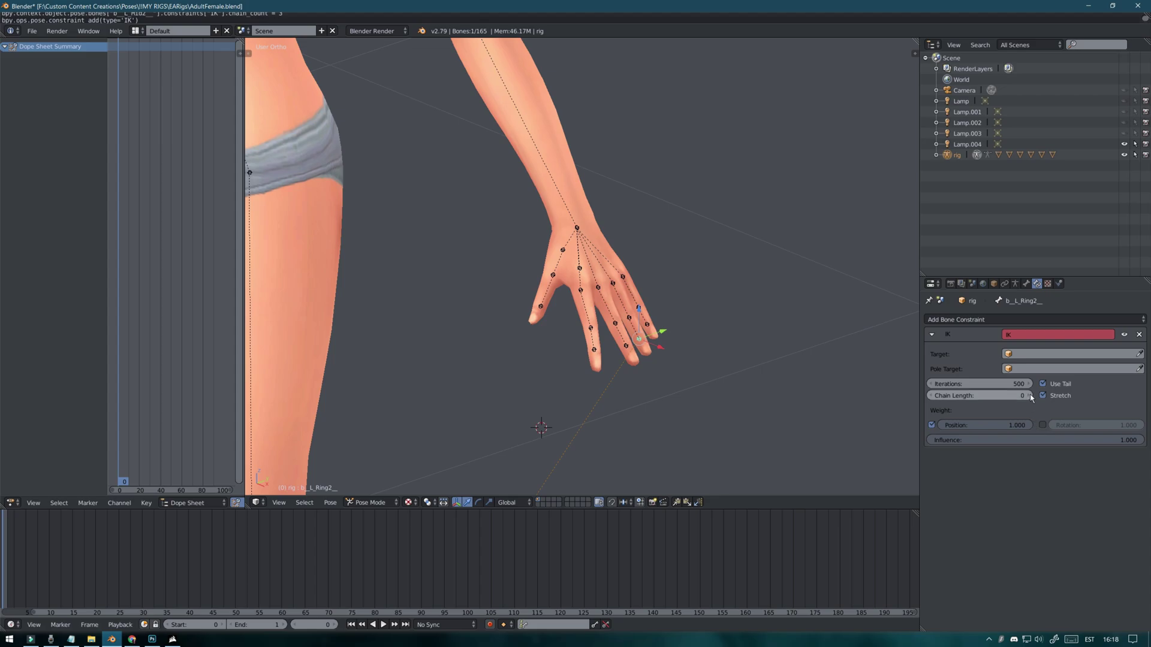
pyautogui.click(1029, 396)
# - Add chain-length-3 IK constraints to the left pinky and thumb, then test-move the middle finger
pyautogui.click(1028, 395)
pyautogui.click(1028, 396)
pyautogui.rightClick(637, 328)
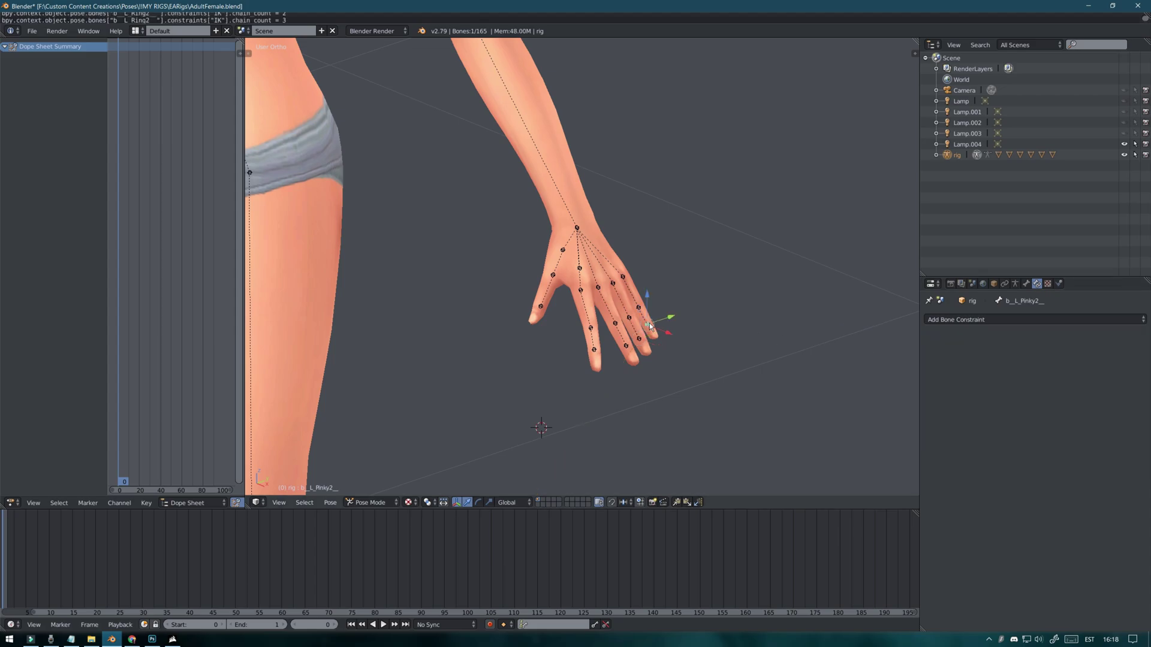
pyautogui.click(998, 319)
pyautogui.click(1022, 368)
pyautogui.click(1028, 395)
pyautogui.click(1028, 396)
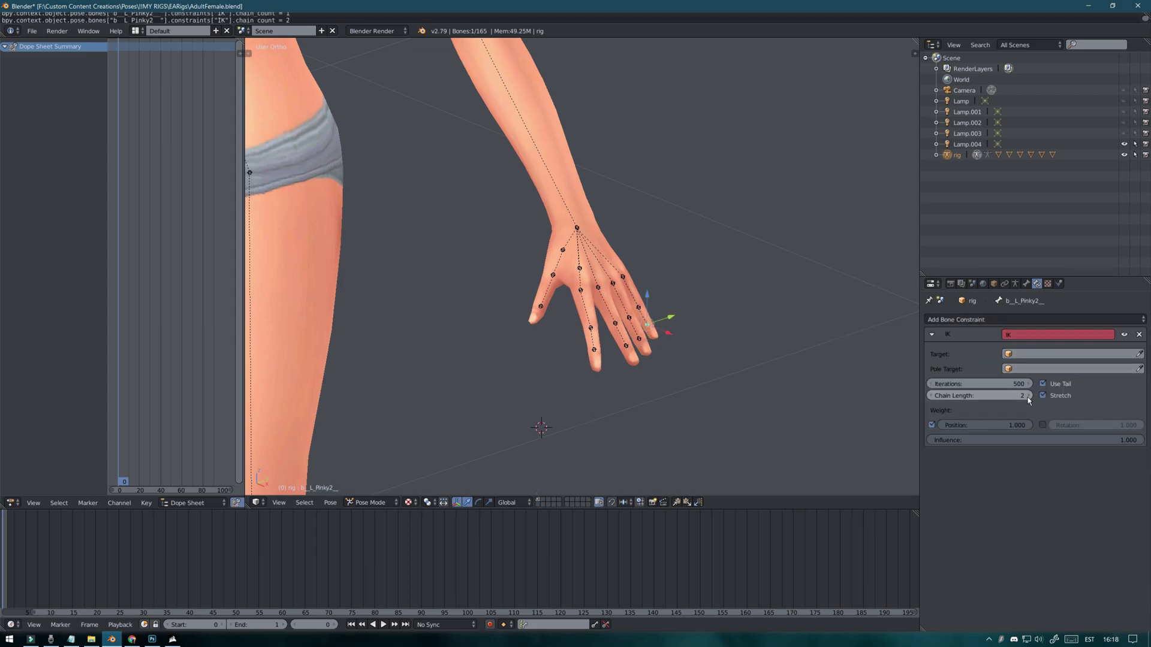
pyautogui.click(1028, 396)
pyautogui.rightClick(534, 311)
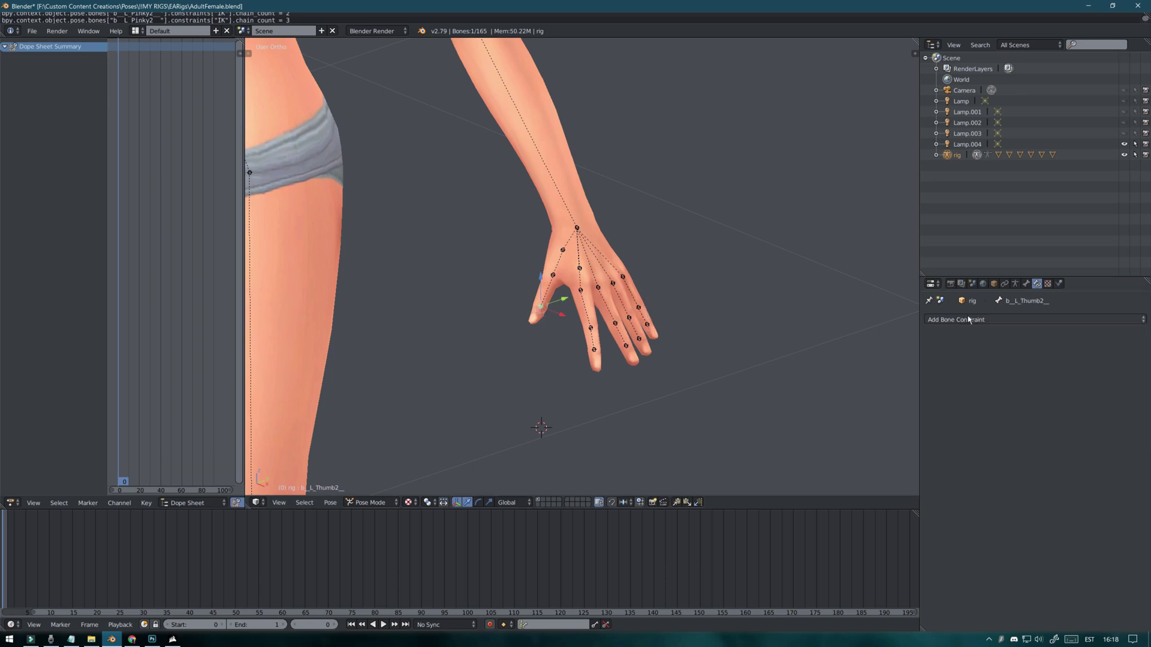
pyautogui.click(998, 319)
pyautogui.click(1012, 367)
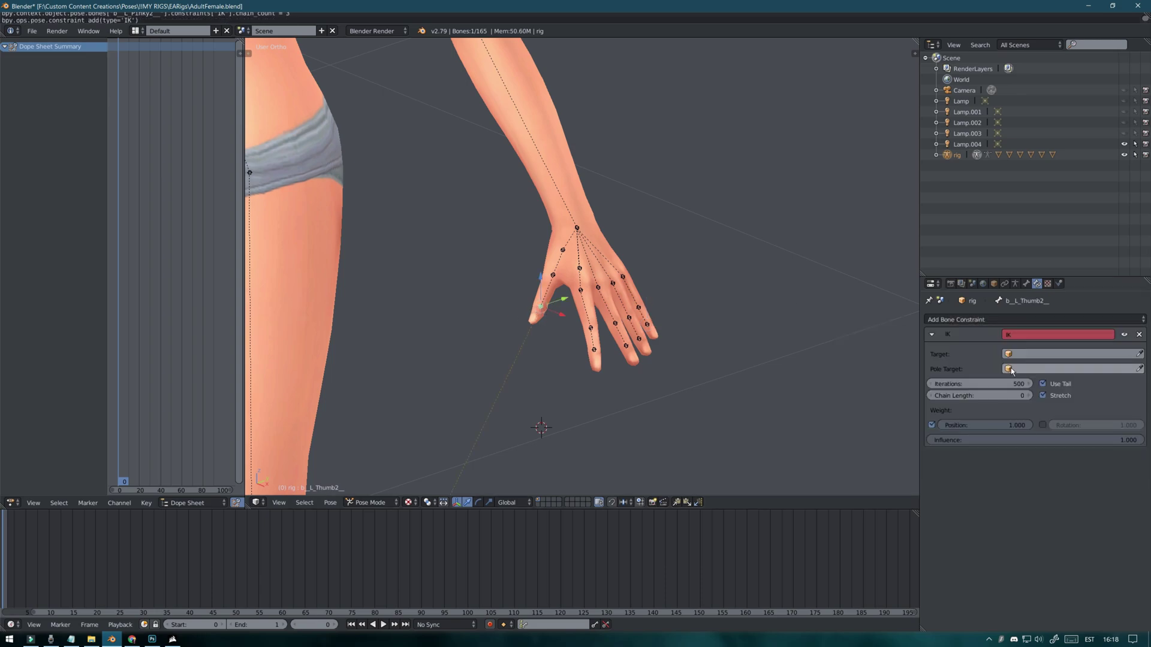
pyautogui.click(1029, 395)
pyautogui.click(1029, 395)
pyautogui.click(1029, 395)
pyautogui.press('g')
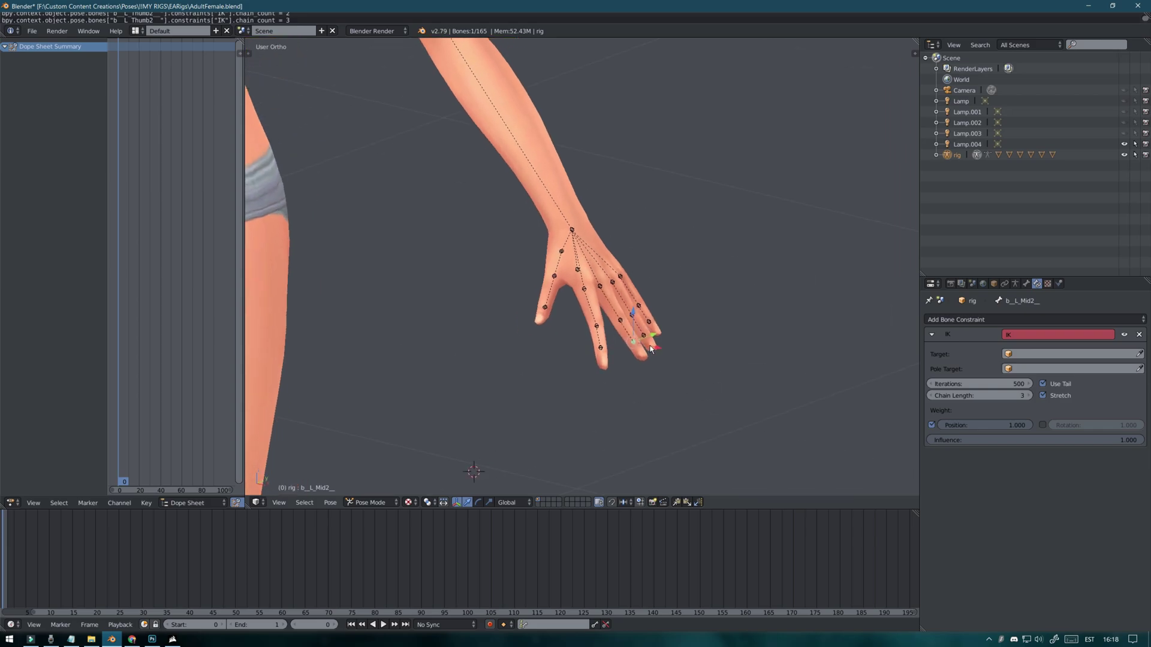
pyautogui.click(695, 378)
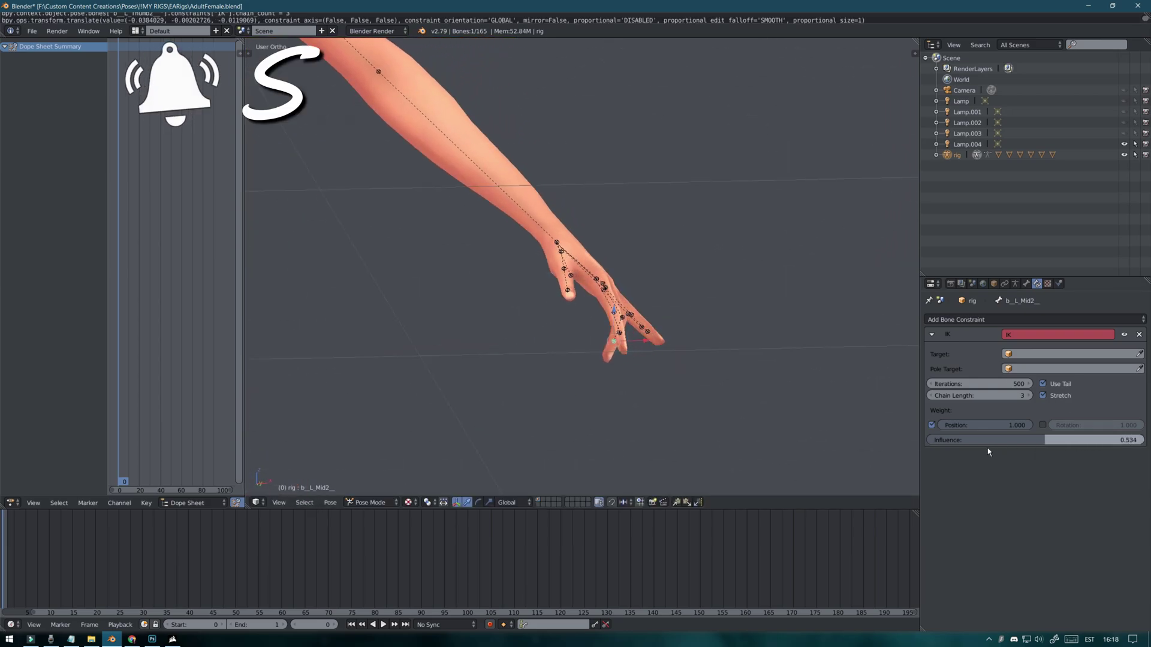